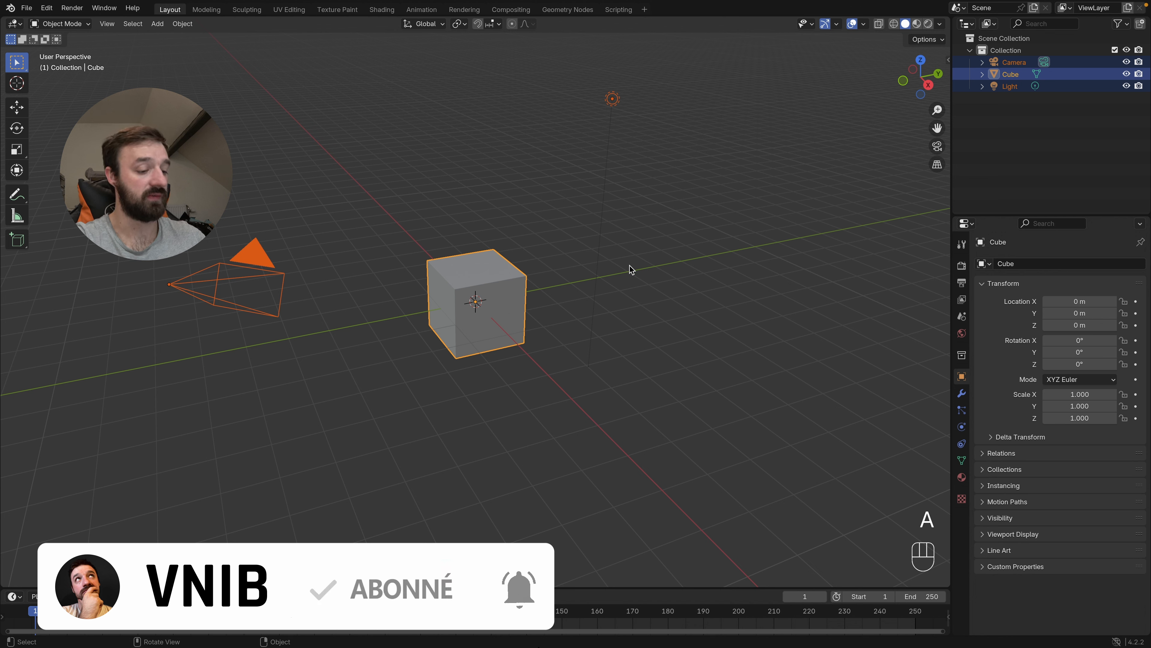
Step: Delete all the selected default scene objects and add a UV sphere at the origin
key("x")
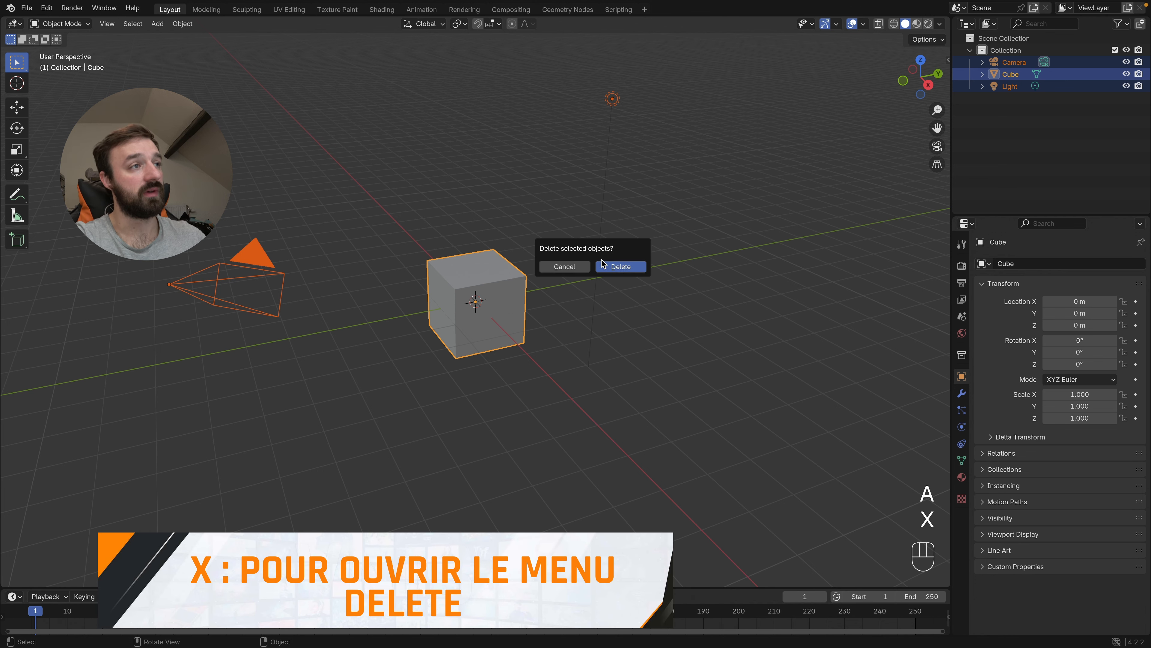
left_click(622, 268)
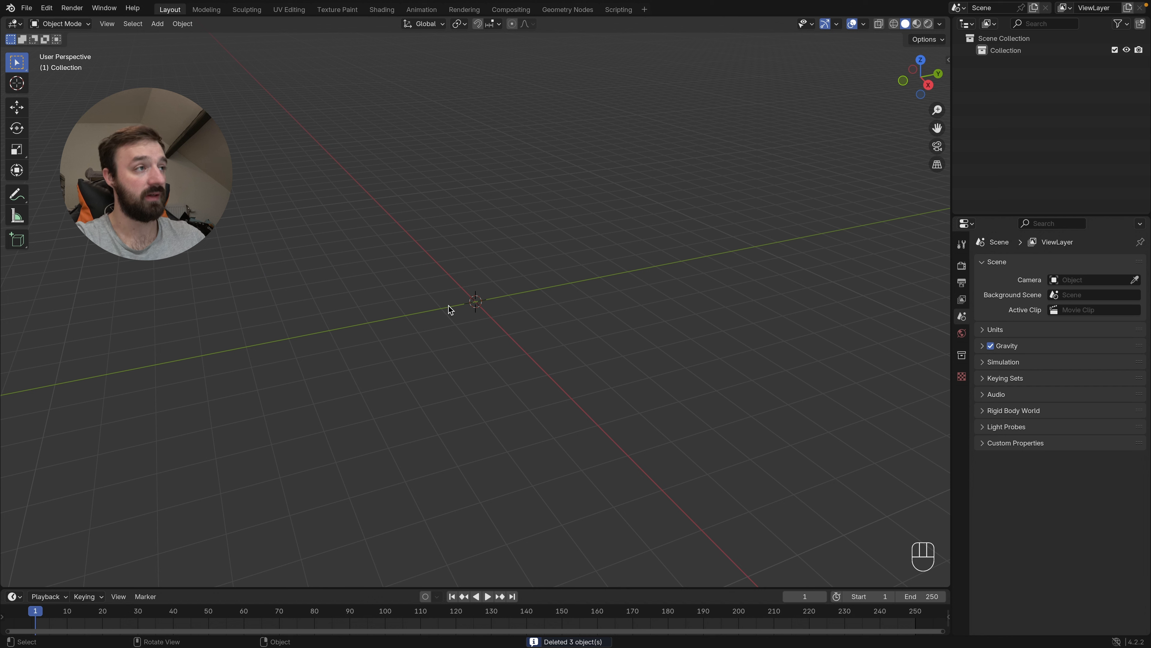
key("shift+a")
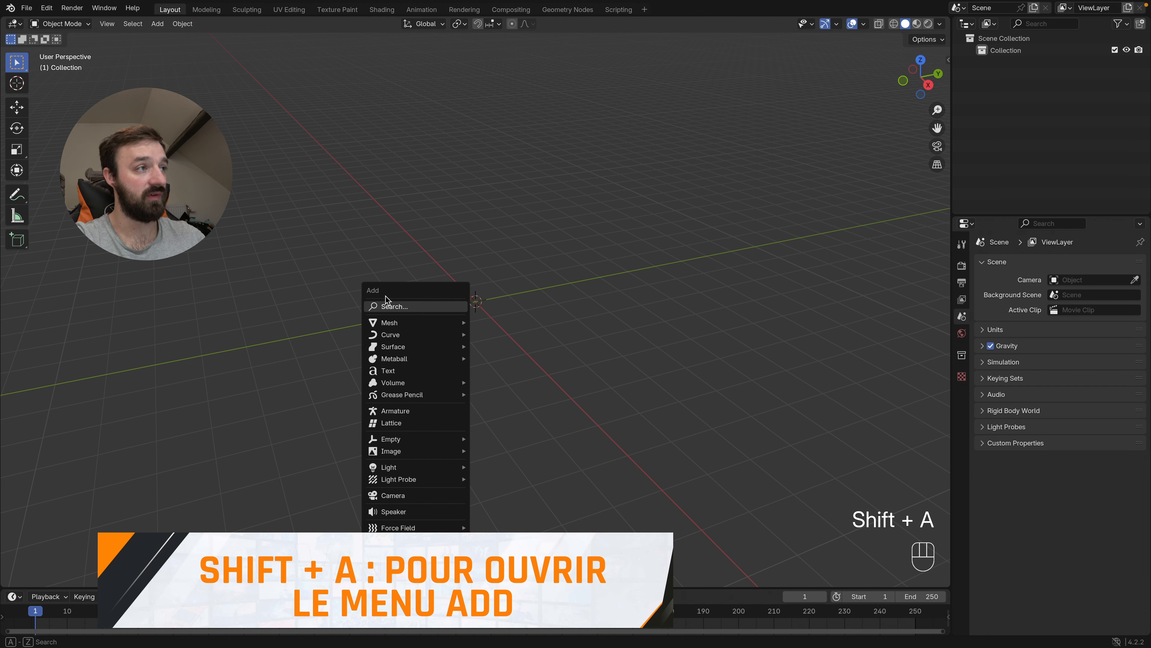
mouse_move(389, 323)
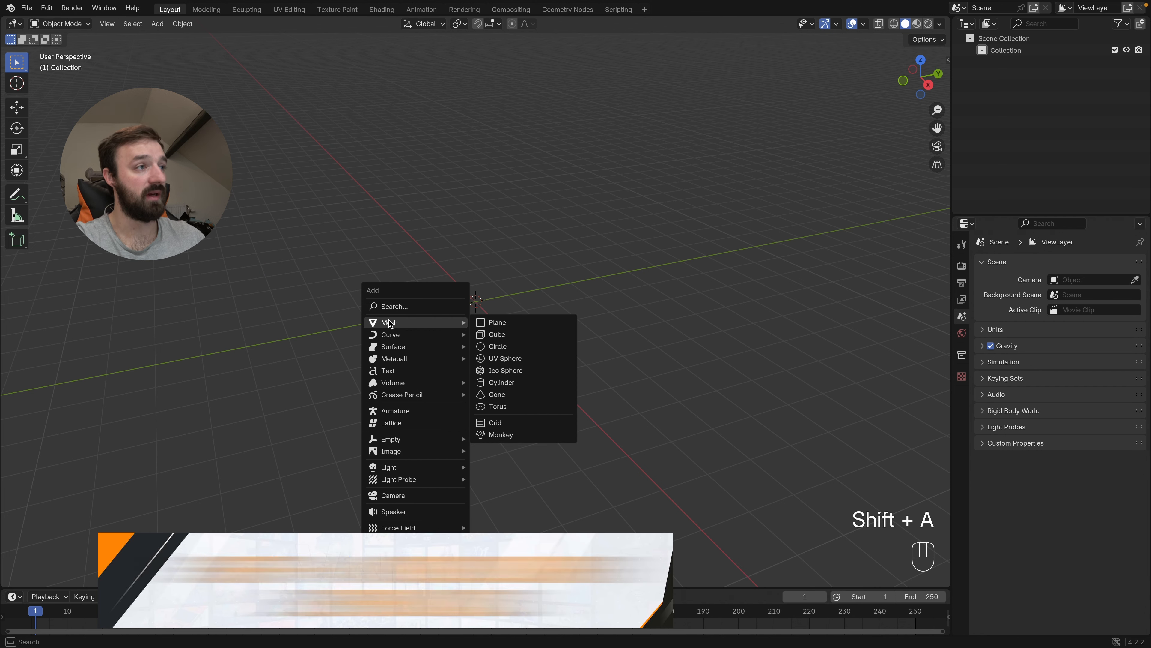
left_click(509, 358)
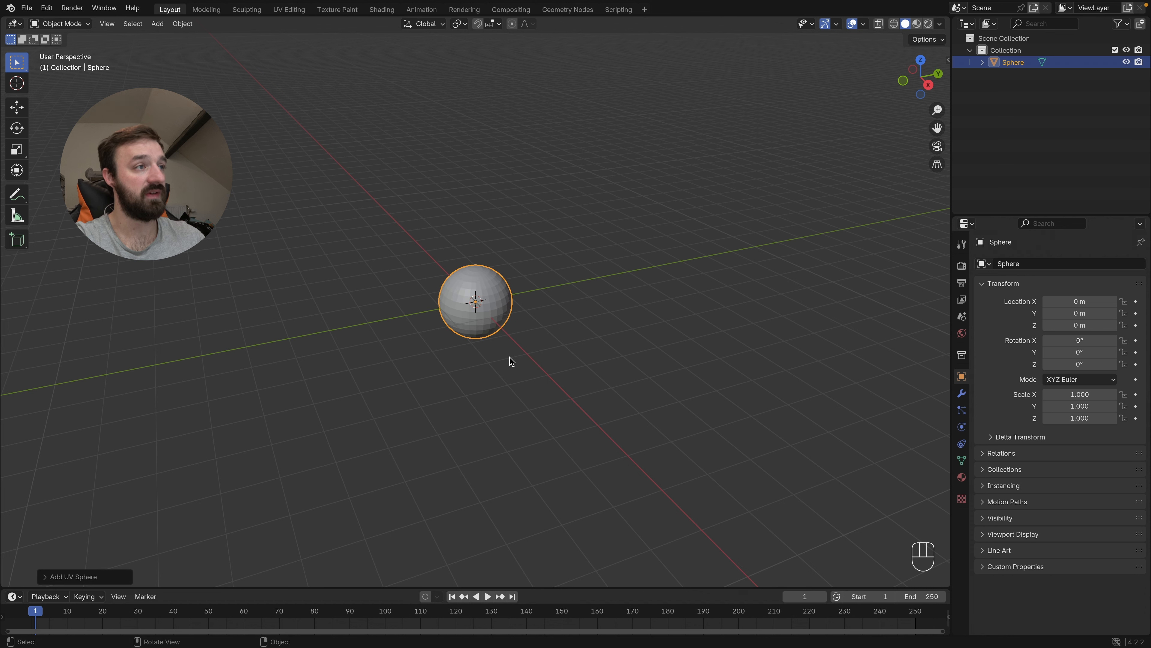
Step: Give the sphere a Subdivision modifier with viewport level 1 and apply Shade Smooth
key("super+1")
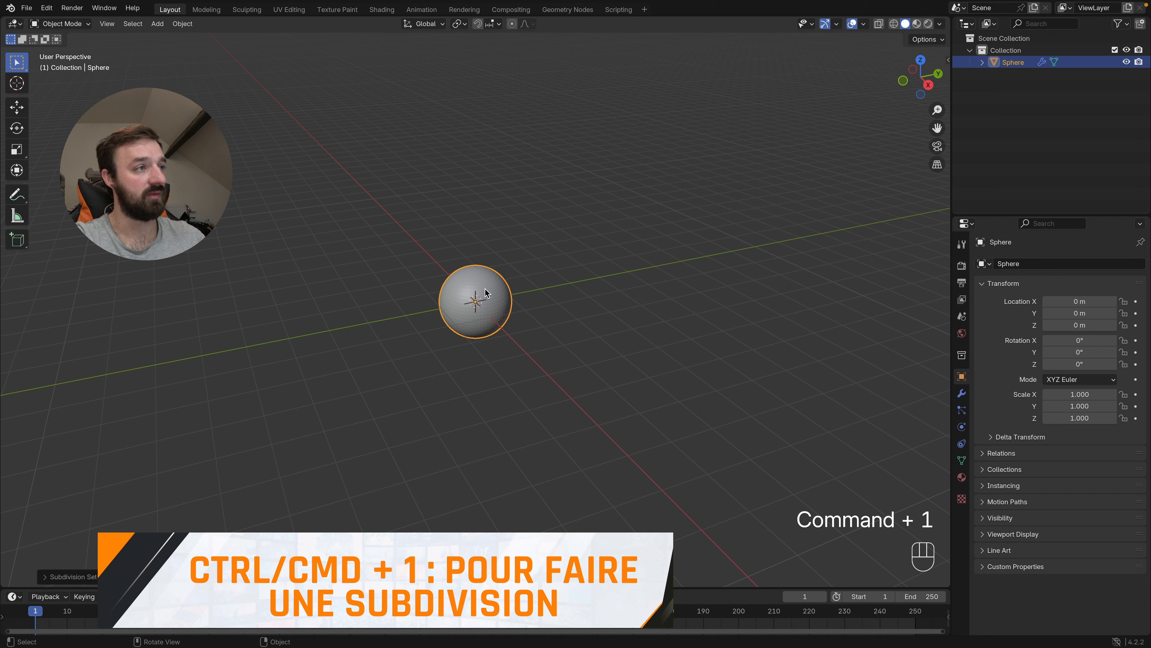
left_click(961, 393)
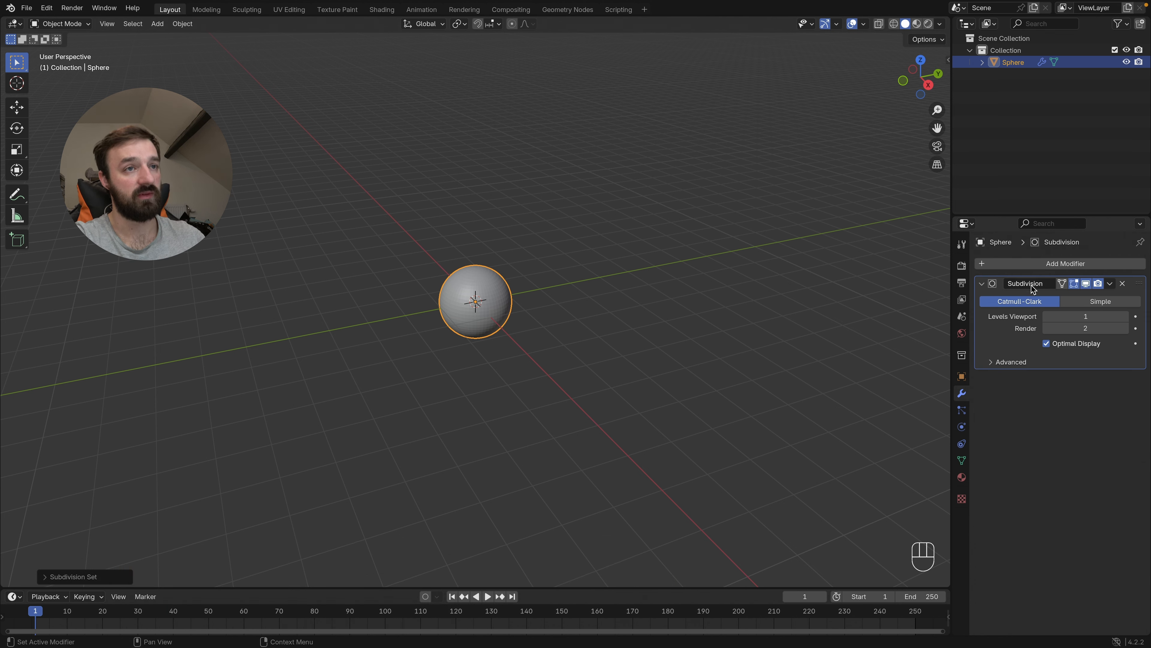
right_click(472, 284)
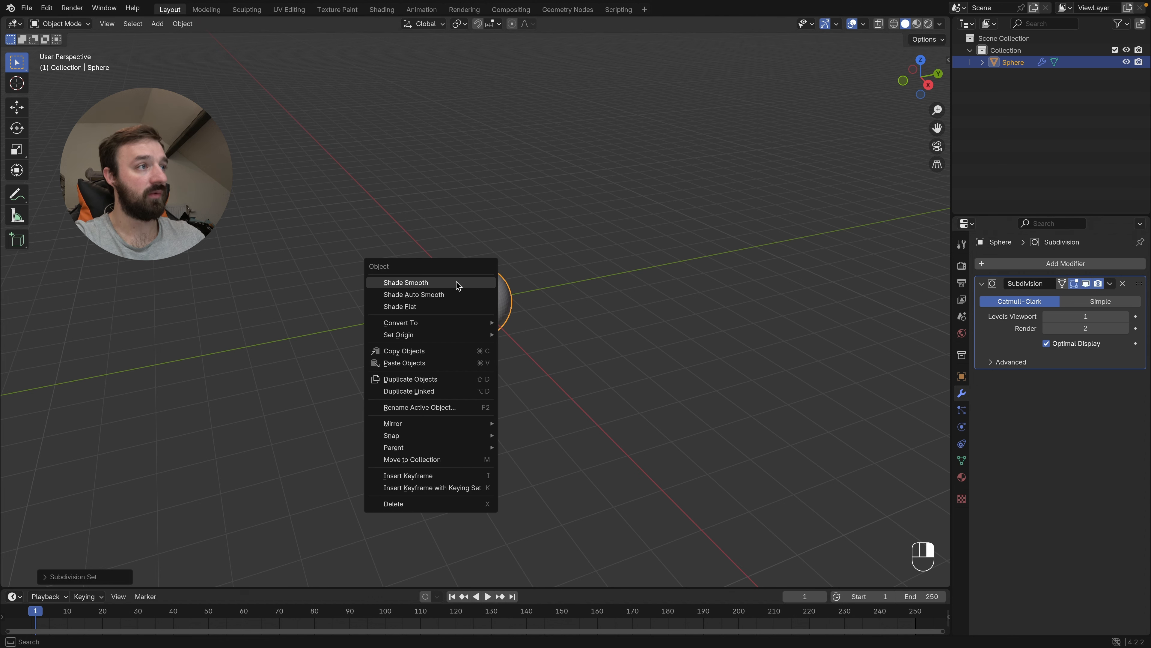
left_click(430, 281)
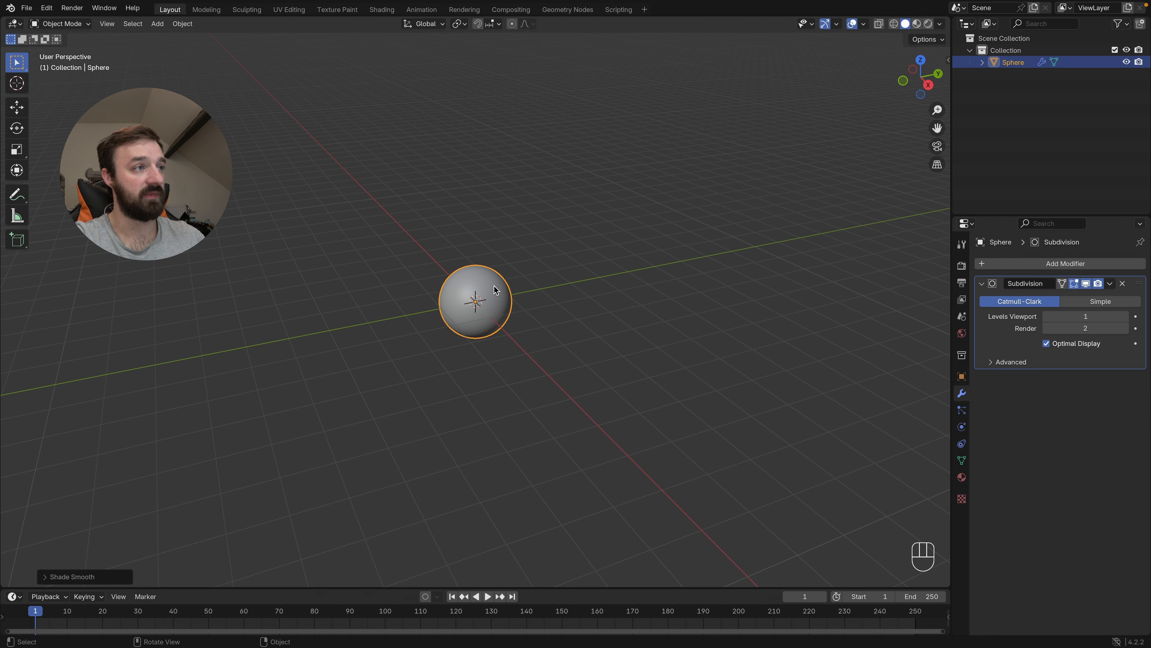
Step: Switch to the Shading workspace and create a new material for the sphere
left_click(382, 9)
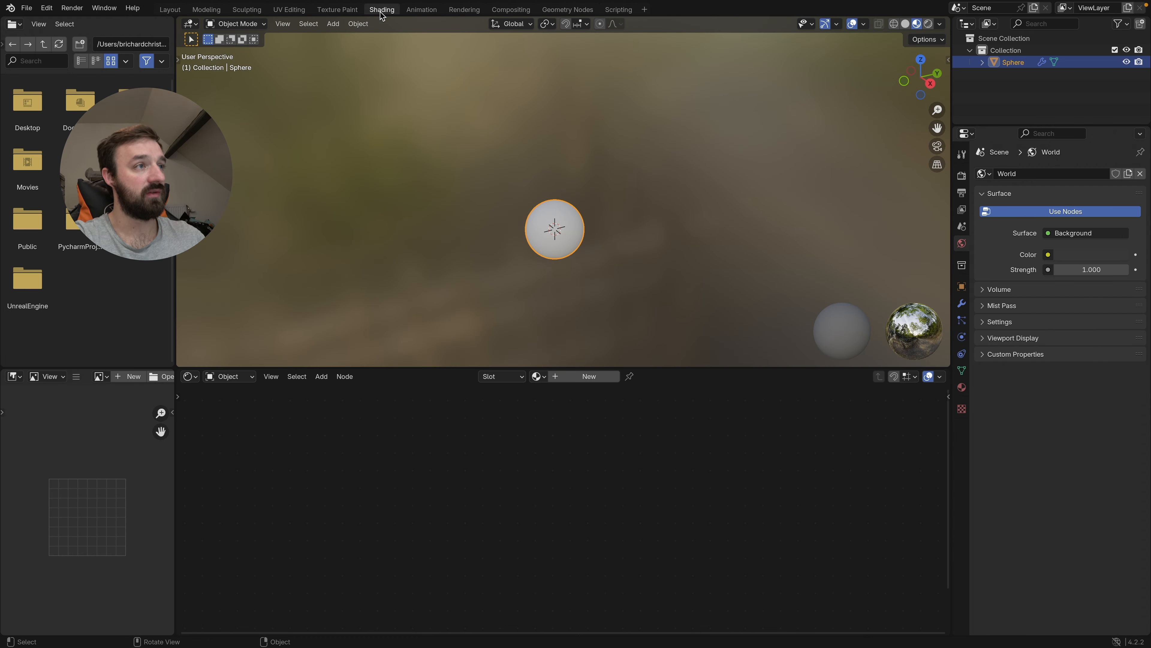
left_click(590, 376)
Step: Add a Voronoi Texture node to the material, well to the left of the Principled BSDF node
scroll(557, 418, "down", 4)
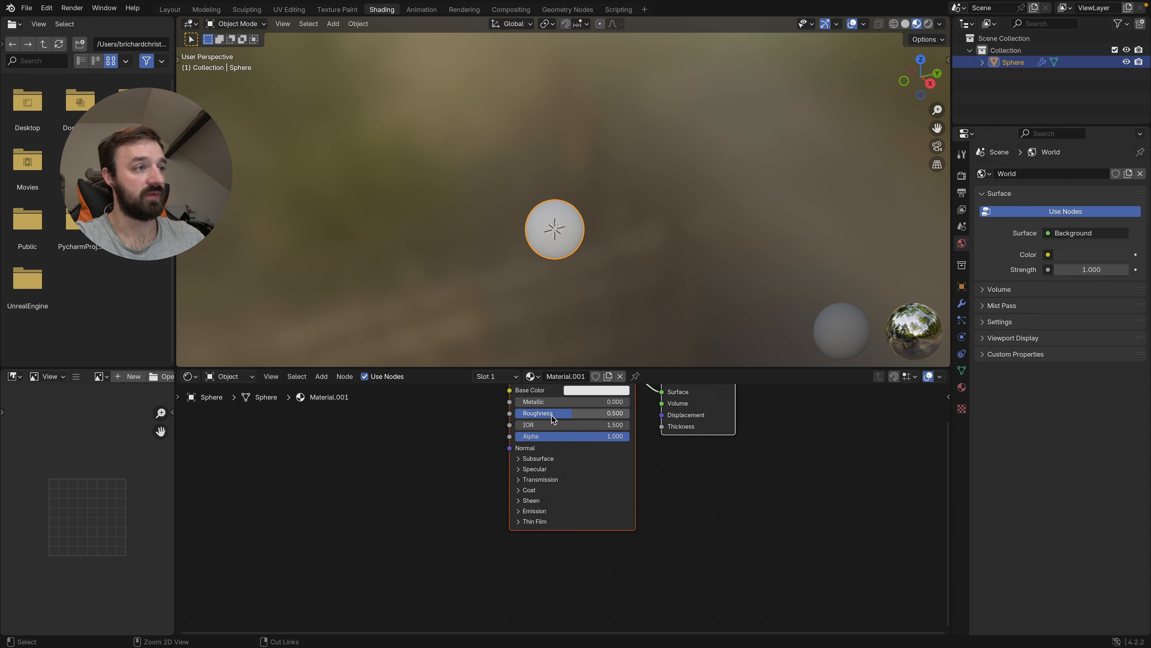
scroll(556, 414, "up", 3)
scroll(556, 413, "left", 5)
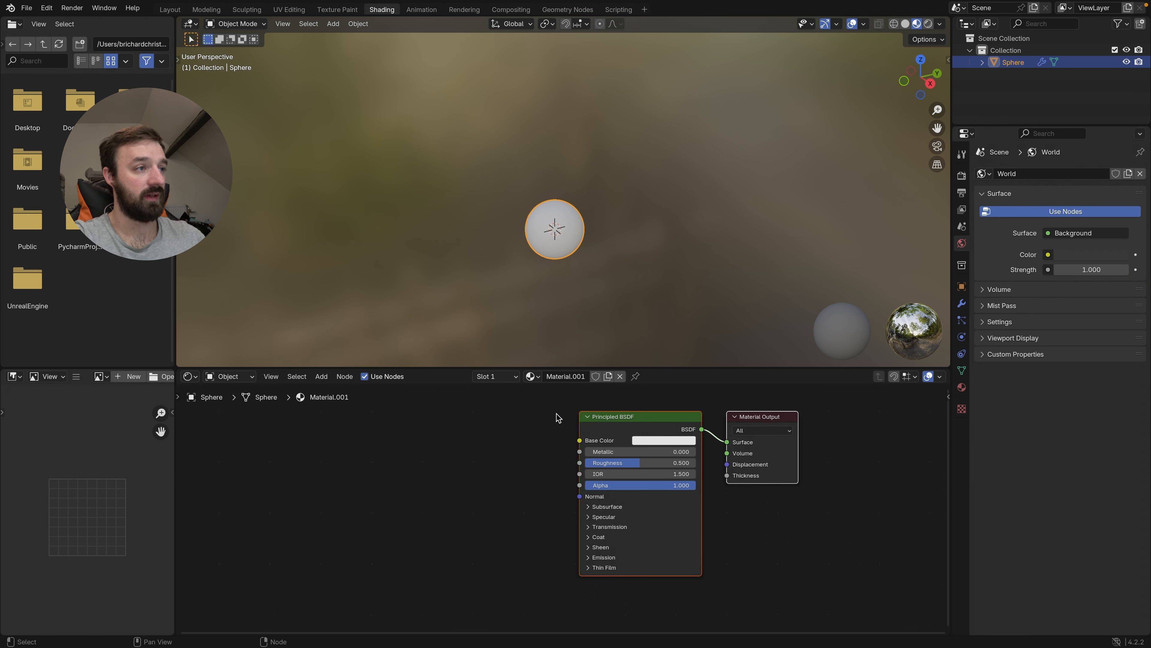
scroll(517, 417, "left", 4)
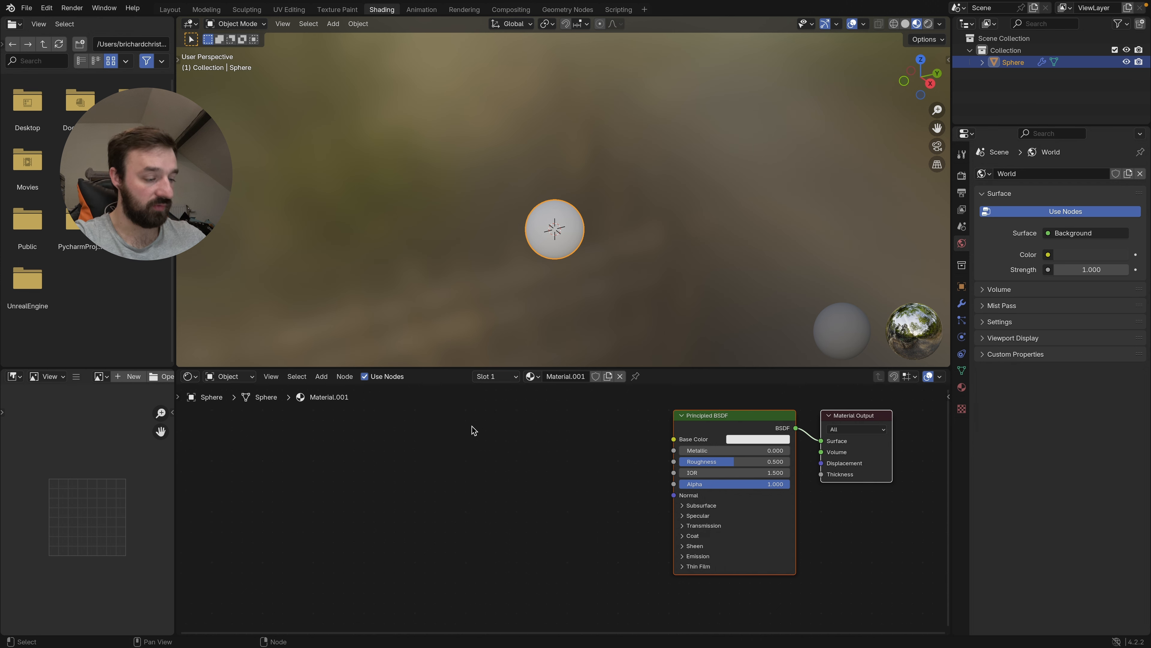
key("shift+a")
left_click(439, 422)
type("voron")
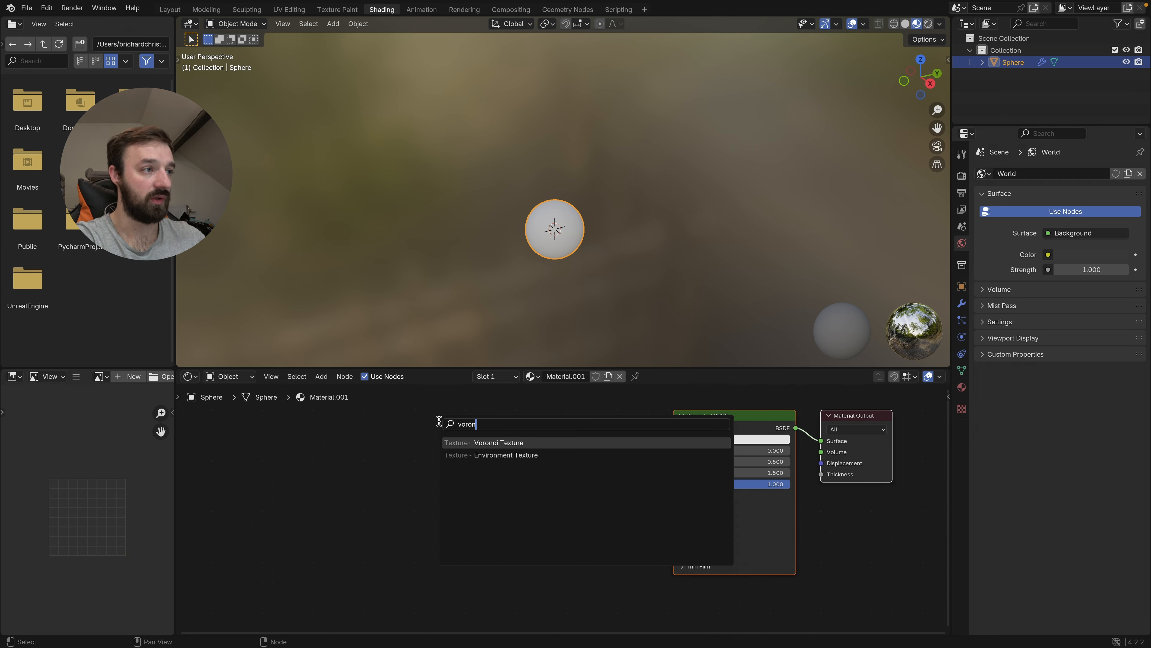
key("Return")
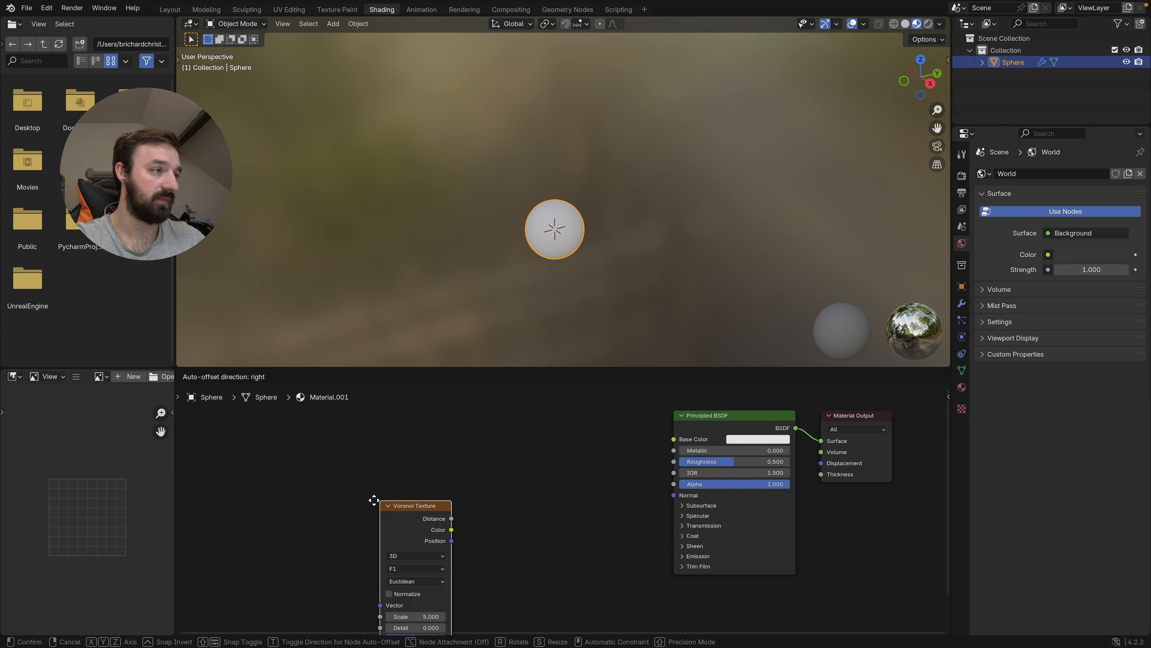
left_click(370, 501)
Step: Add a Wave Texture node above the Voronoi Texture node
key("shift+a")
left_click(399, 438)
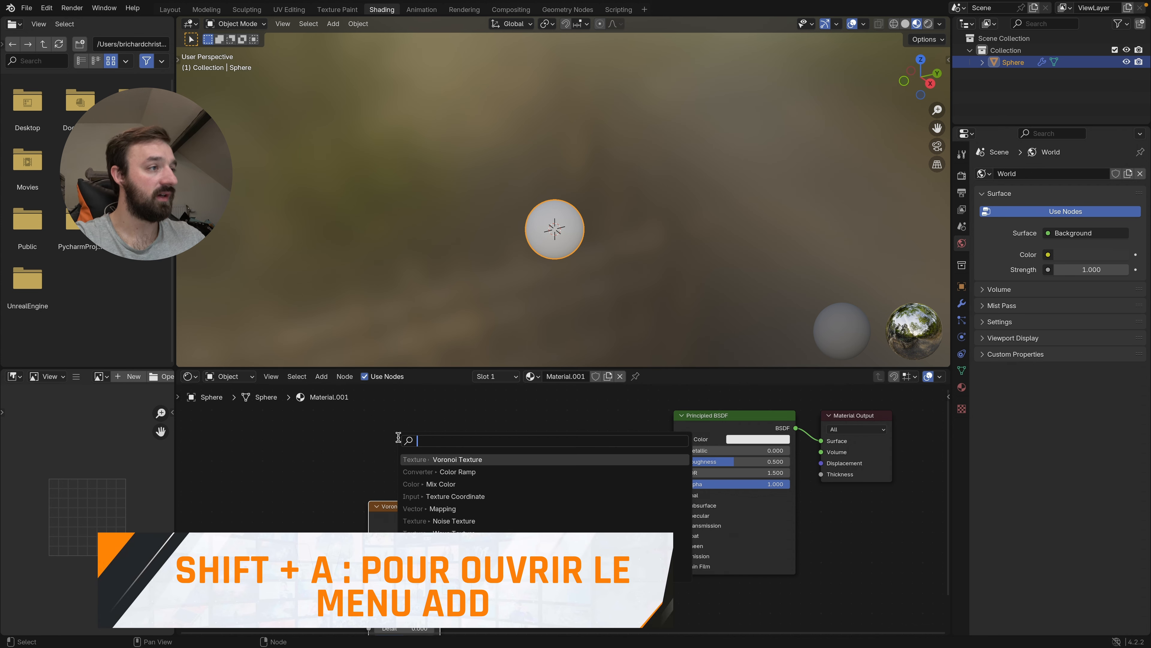
type("wave")
key("Down")
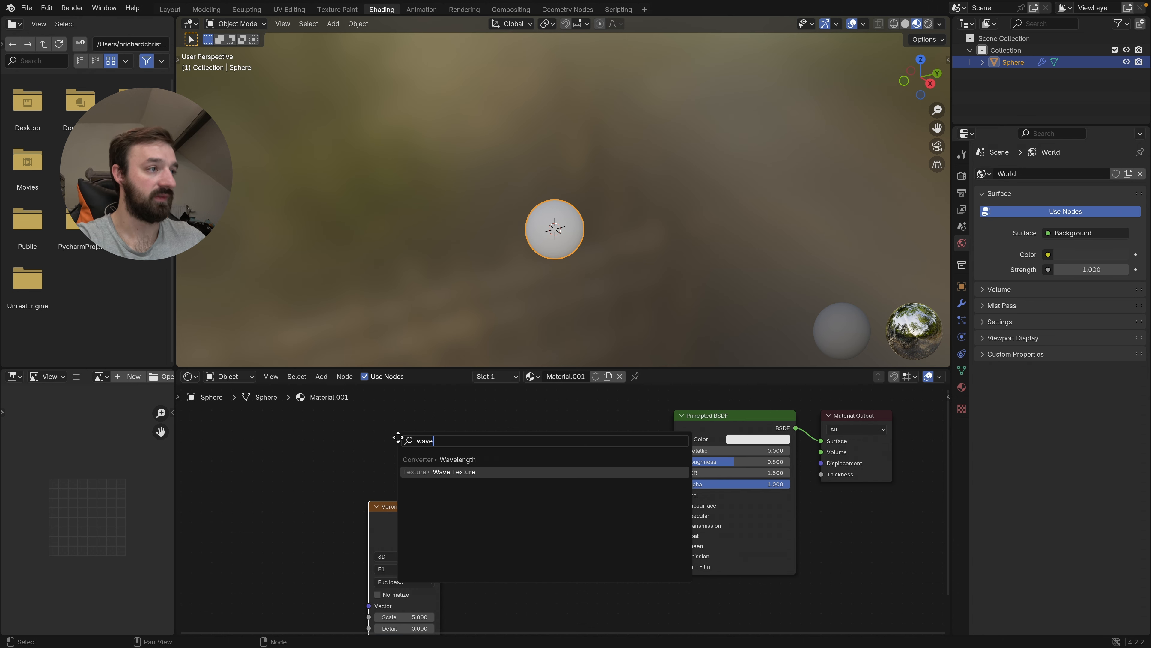
key("Return")
left_click(379, 476)
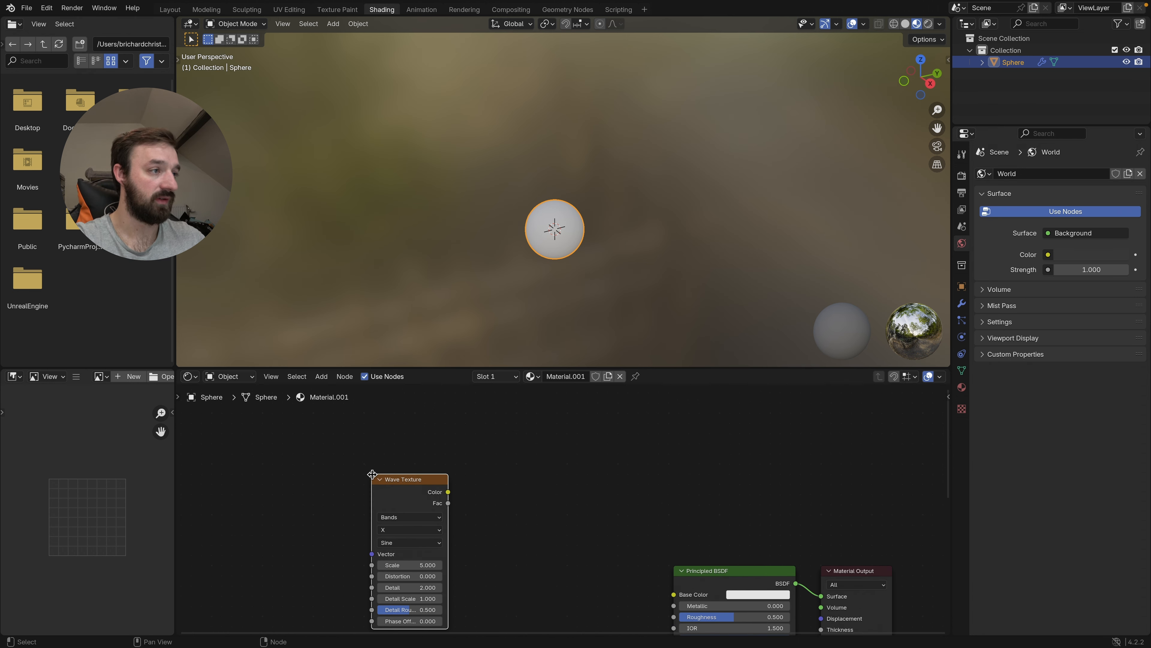
Step: Add a Noise Texture node to the left of the Wave and Voronoi Texture nodes
scroll(474, 494, "down", 4)
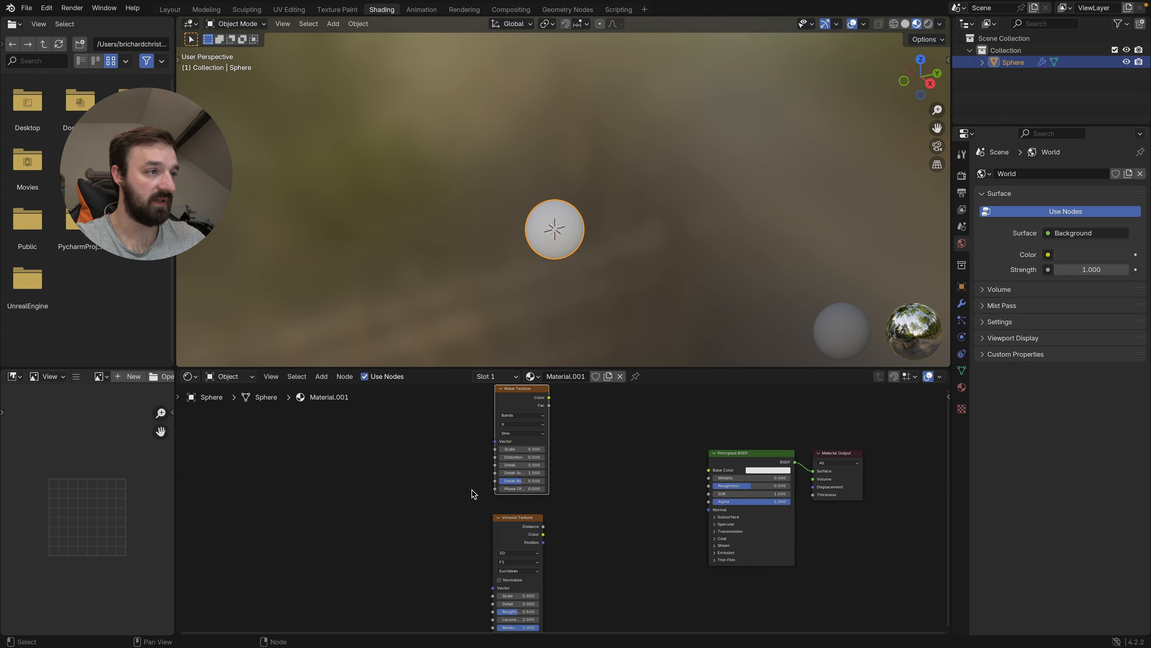
key("shift+a")
type("noise")
key("Return")
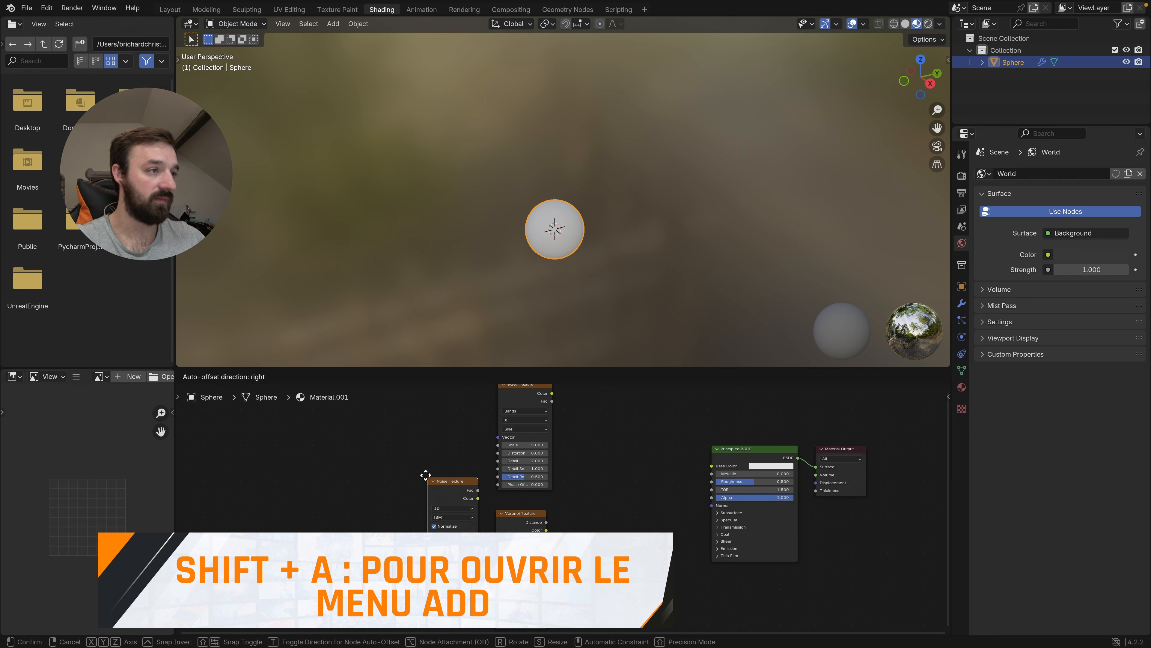
left_click(407, 460)
Step: Add a Mapping node to the left of the Noise Texture node
scroll(456, 491, "left", 5)
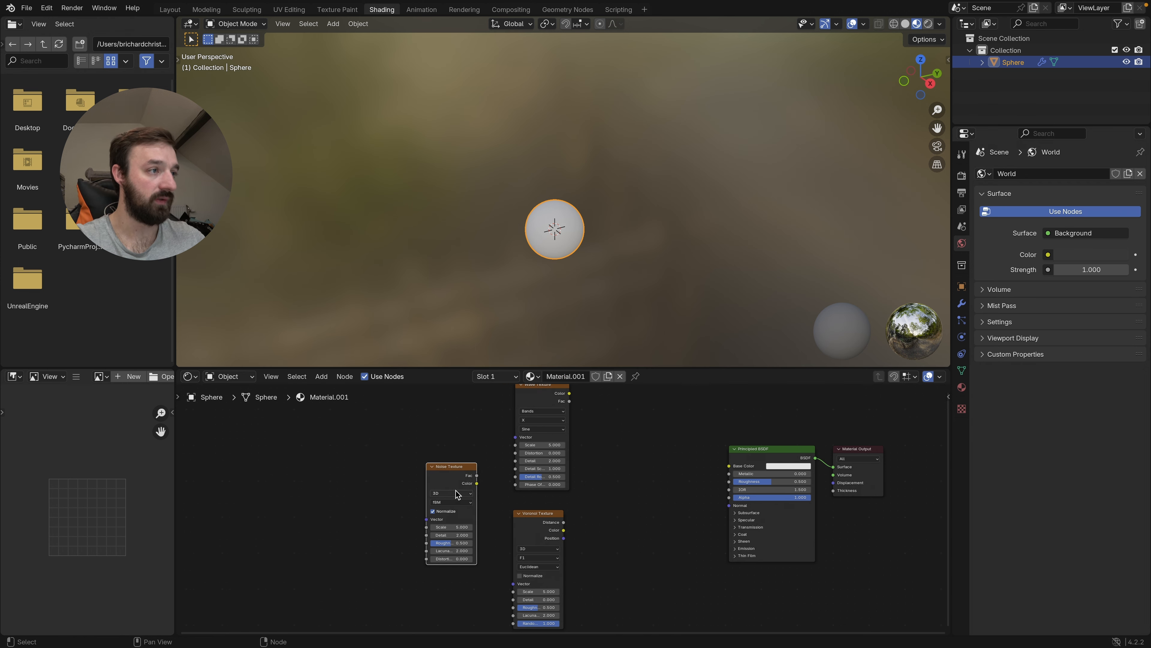
key("shift+a")
type("map")
key("Return")
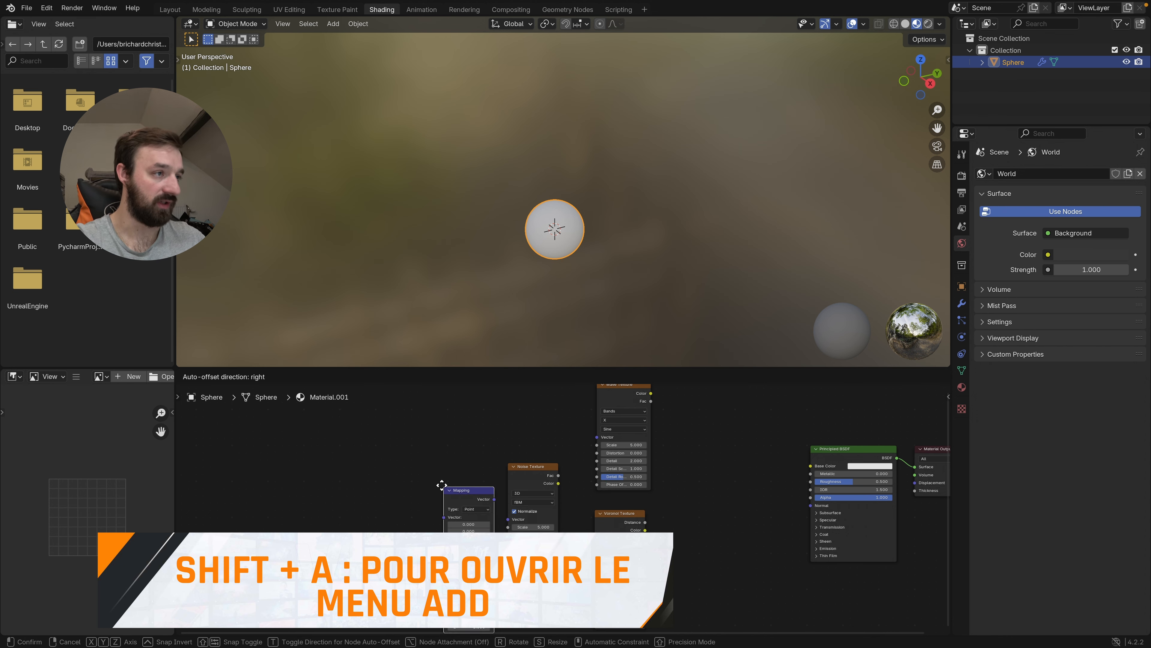
left_click(426, 474)
Step: Add a Texture Coordinate node to the left of the Mapping node
scroll(354, 447, "left", 2)
key("shift+a")
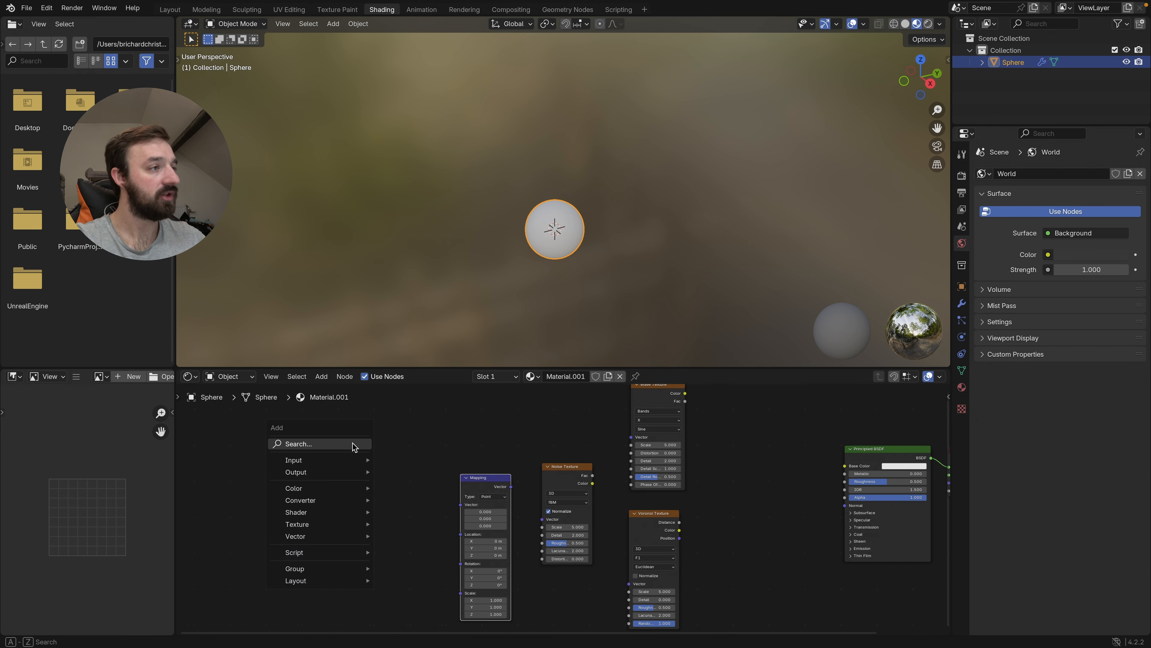
left_click(354, 445)
type("texture co")
key("Return")
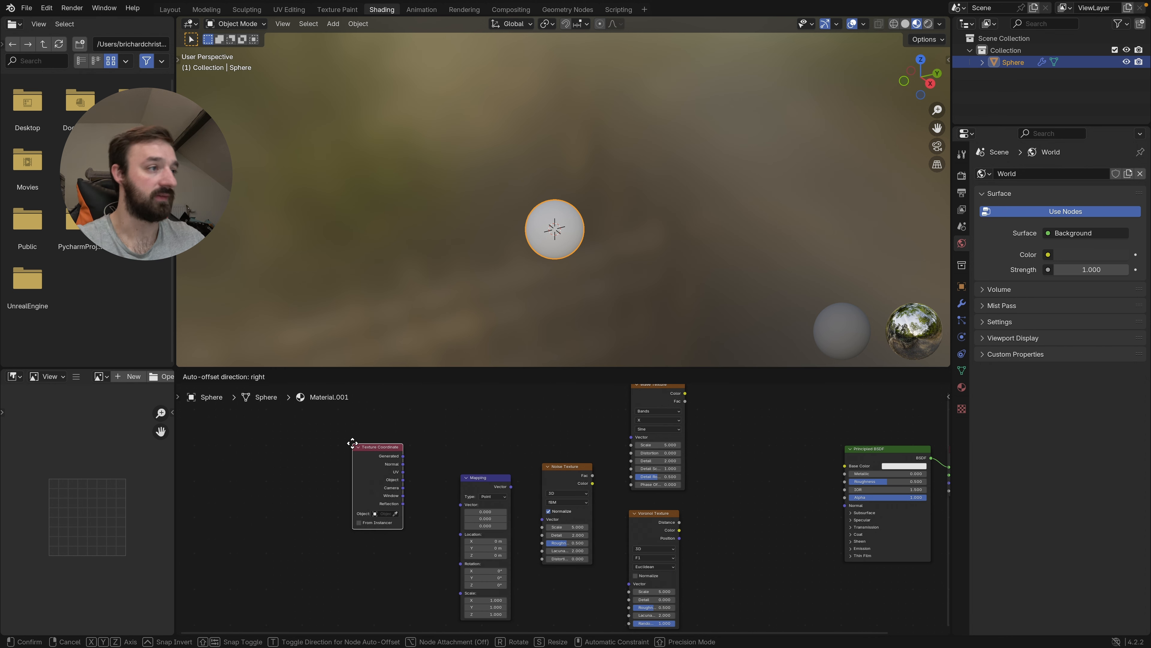
left_click(359, 504)
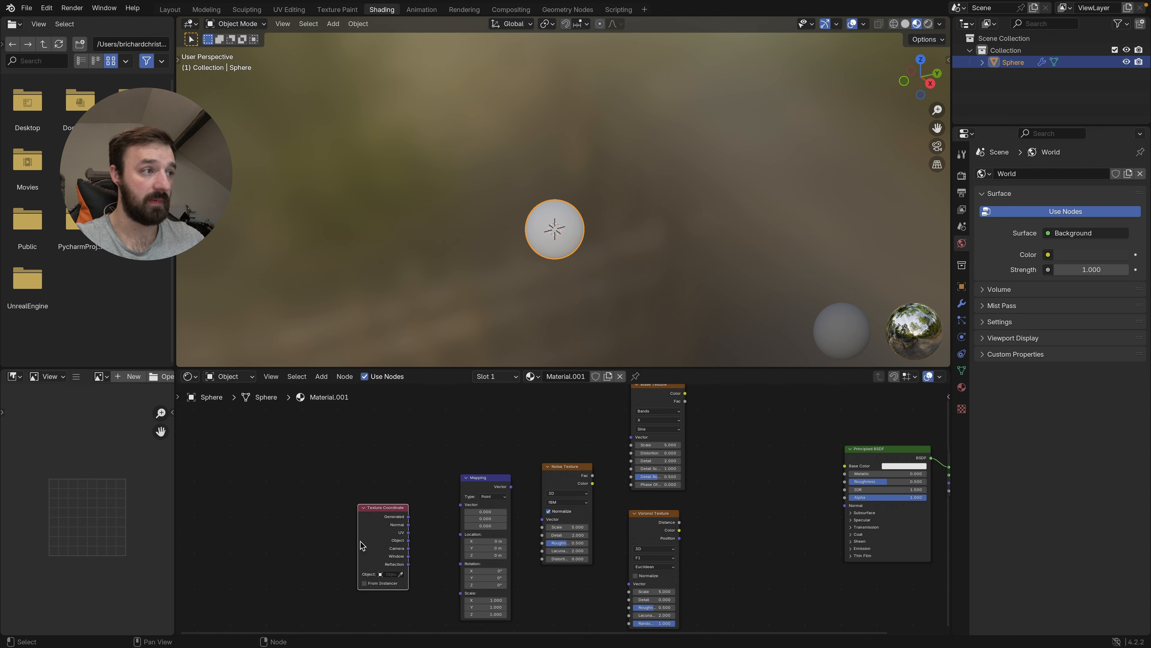
Step: Connect Texture Coordinate's Object output to Mapping's Vector input, and Mapping's Vector output to the Noise Texture's Vector input
left_click_drag(409, 541, 466, 513)
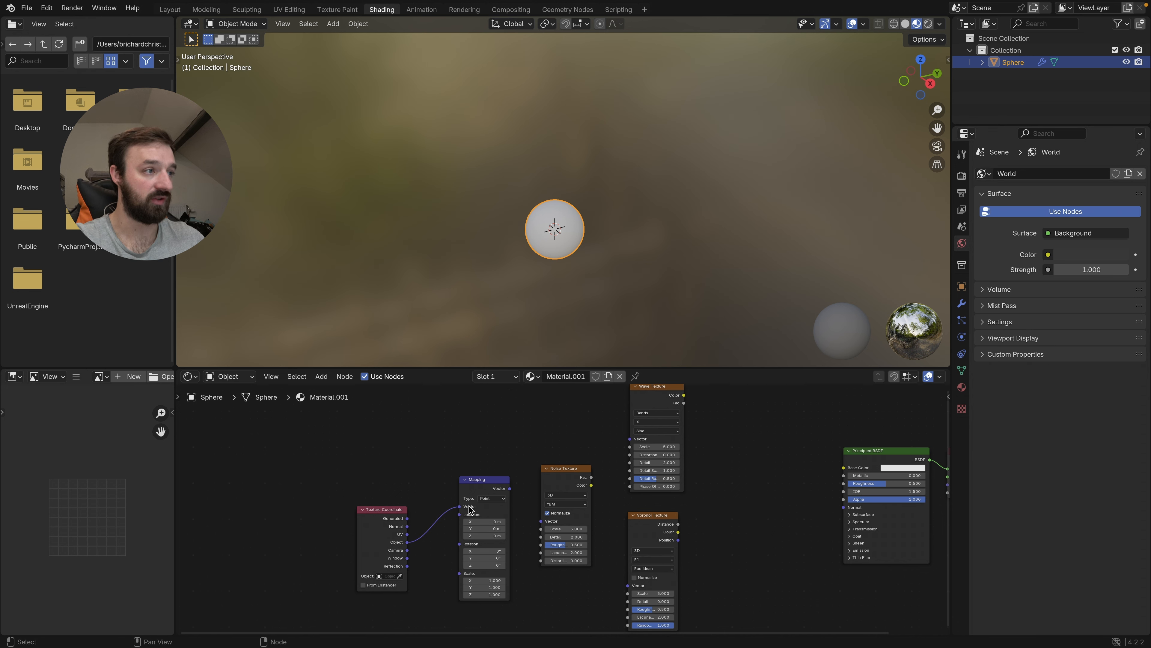
left_click_drag(388, 518, 426, 512)
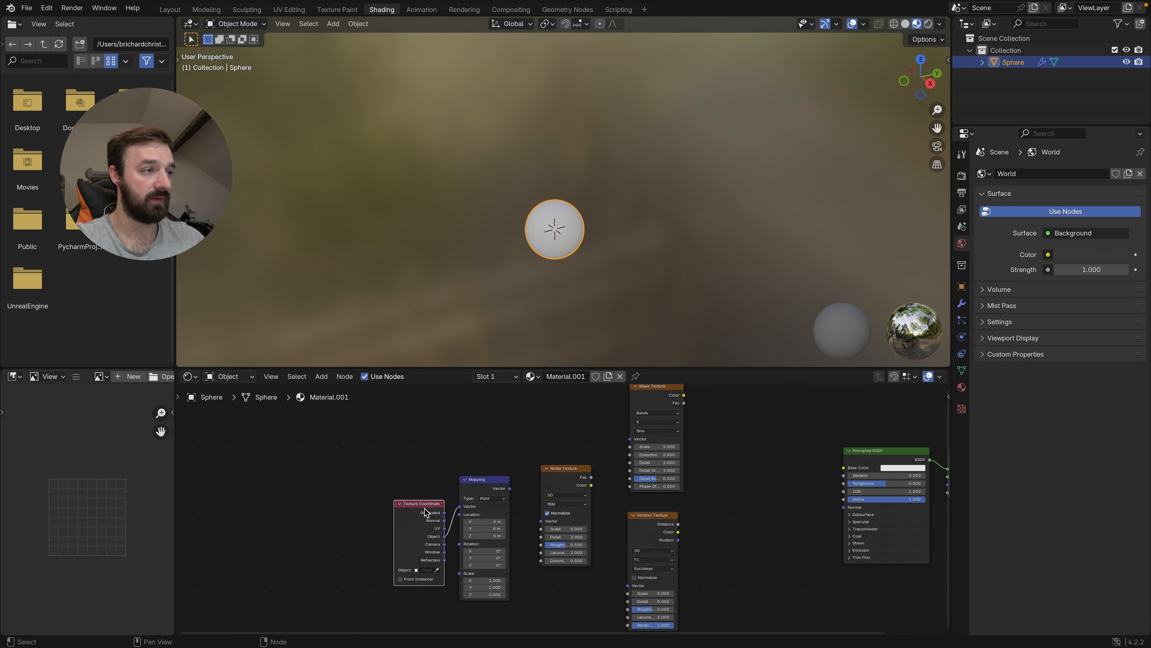
scroll(562, 515, "up", 2)
middle_click_drag(507, 516, 506, 495)
left_click_drag(499, 463, 537, 502)
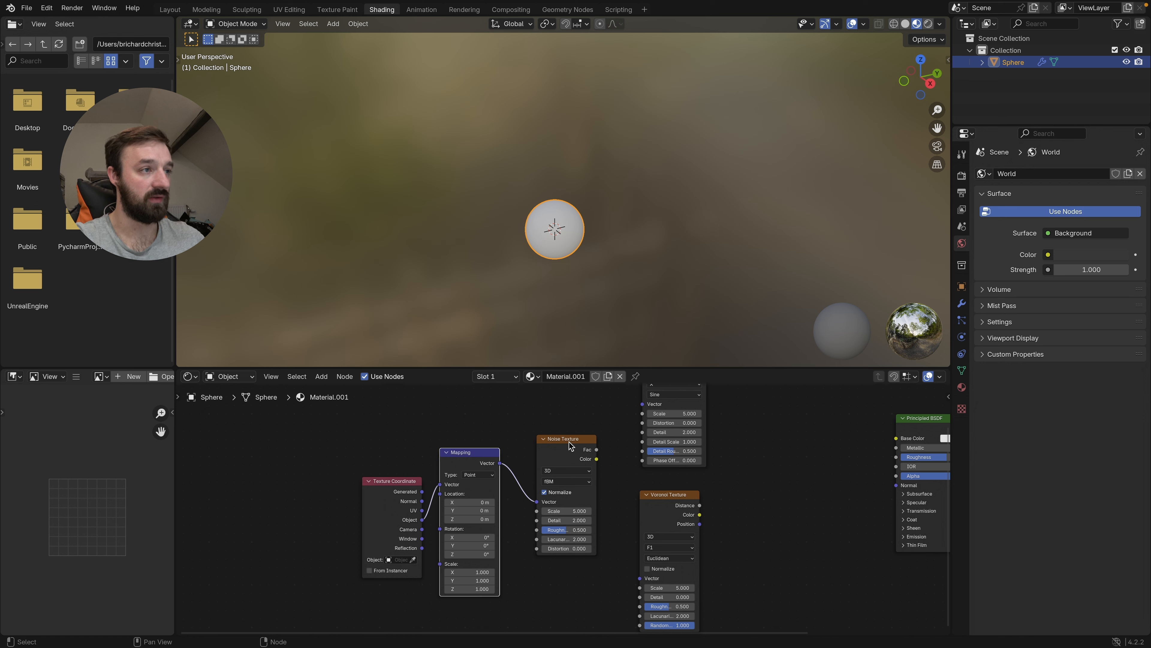
Step: Connect the Noise Texture's Color output to the Vector inputs of both the Wave Texture and the Voronoi Texture
scroll(599, 476, "up", 4)
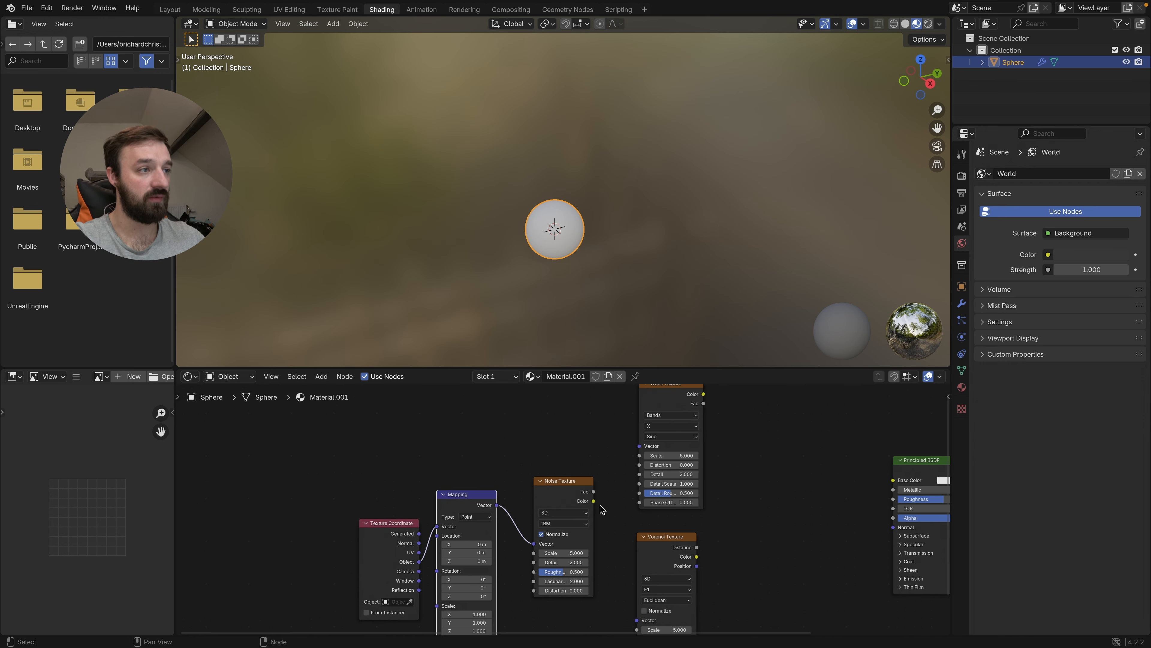
left_click_drag(594, 501, 639, 447)
scroll(654, 412, "down", 1)
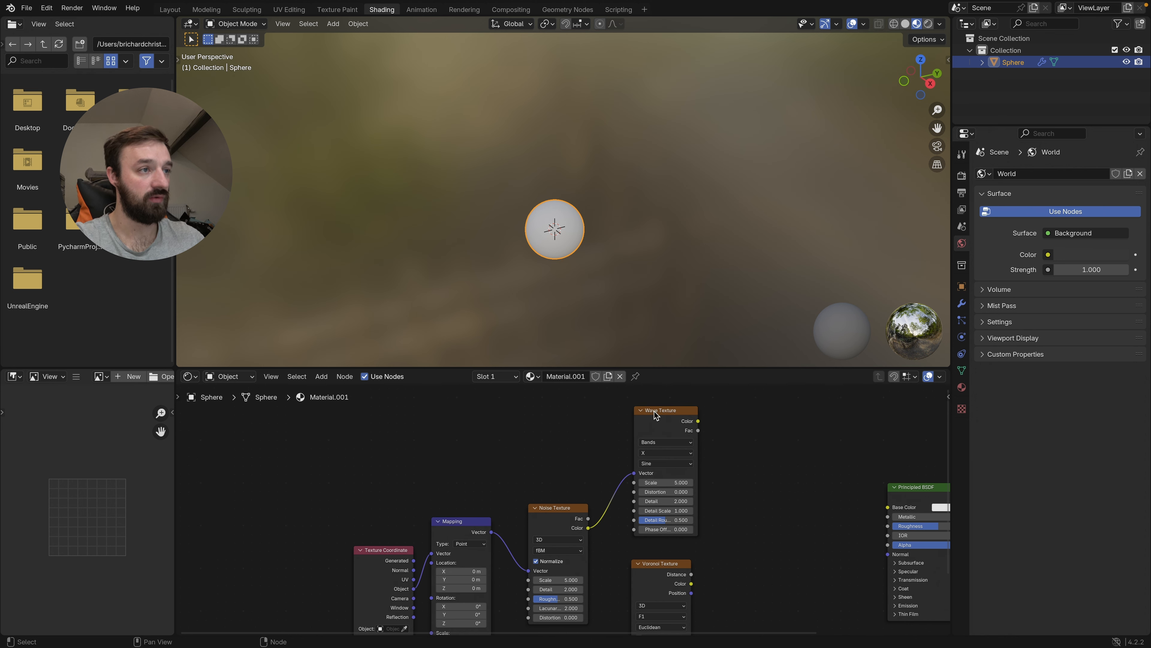
left_click_drag(589, 497, 633, 589)
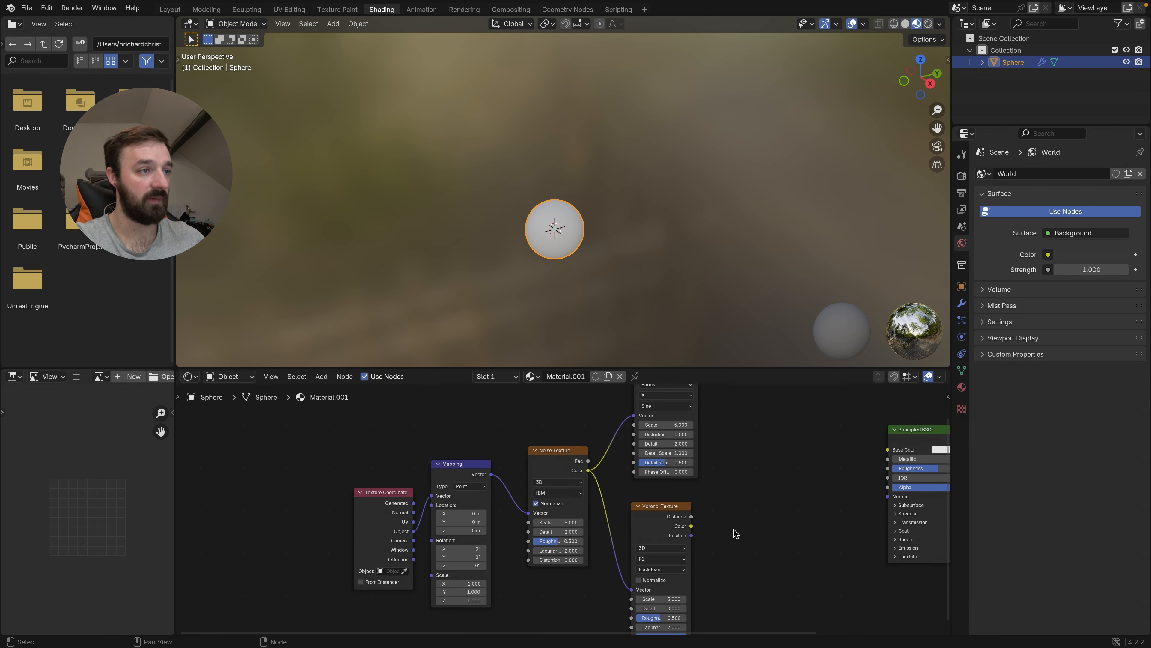
Step: Add a Mix node set to Color between the texture nodes and the Principled BSDF
scroll(734, 529, "right", 5)
scroll(734, 529, "up", 3)
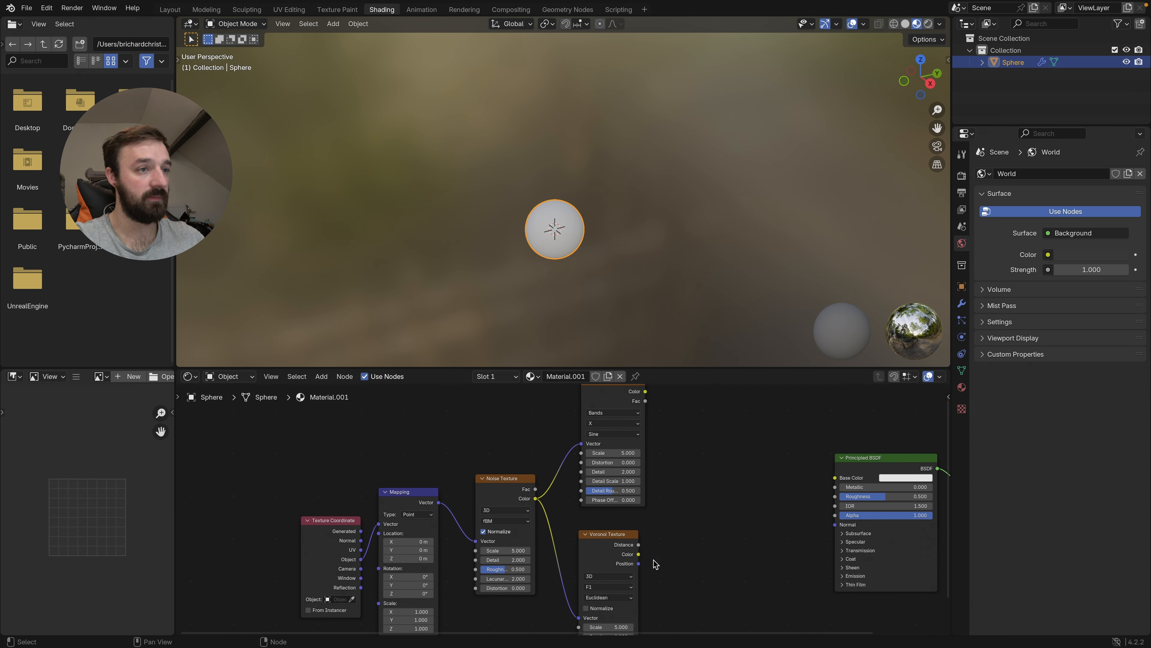
scroll(752, 450, "left", 1)
scroll(752, 450, "up", 1)
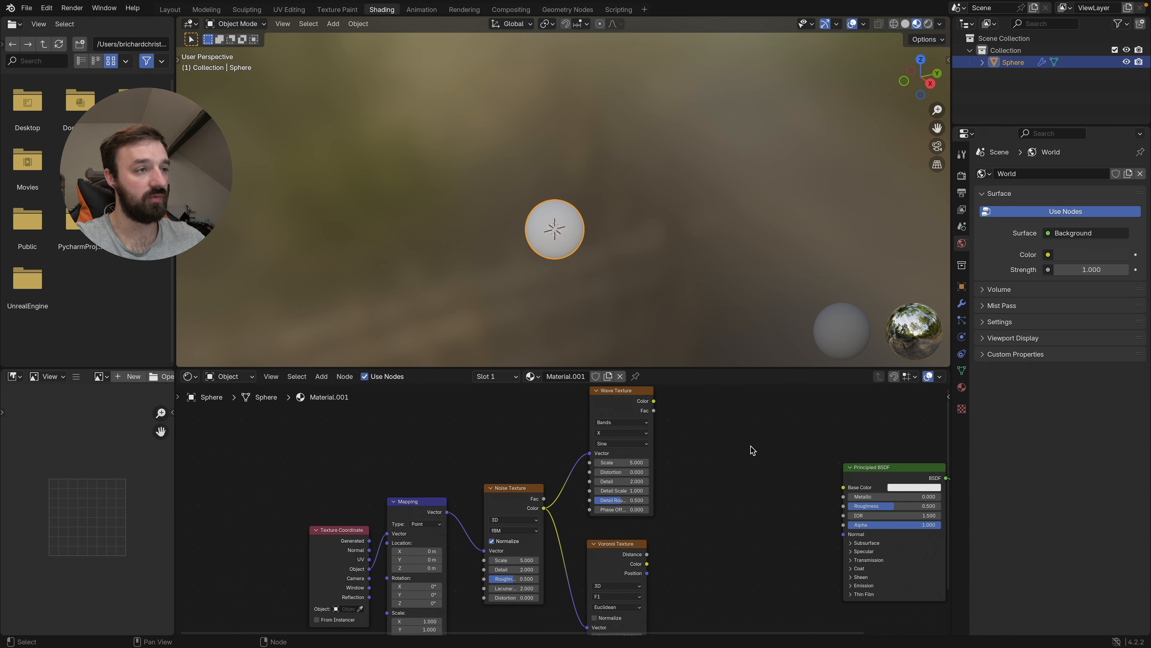
key("shift+a")
type("mix")
key("Return")
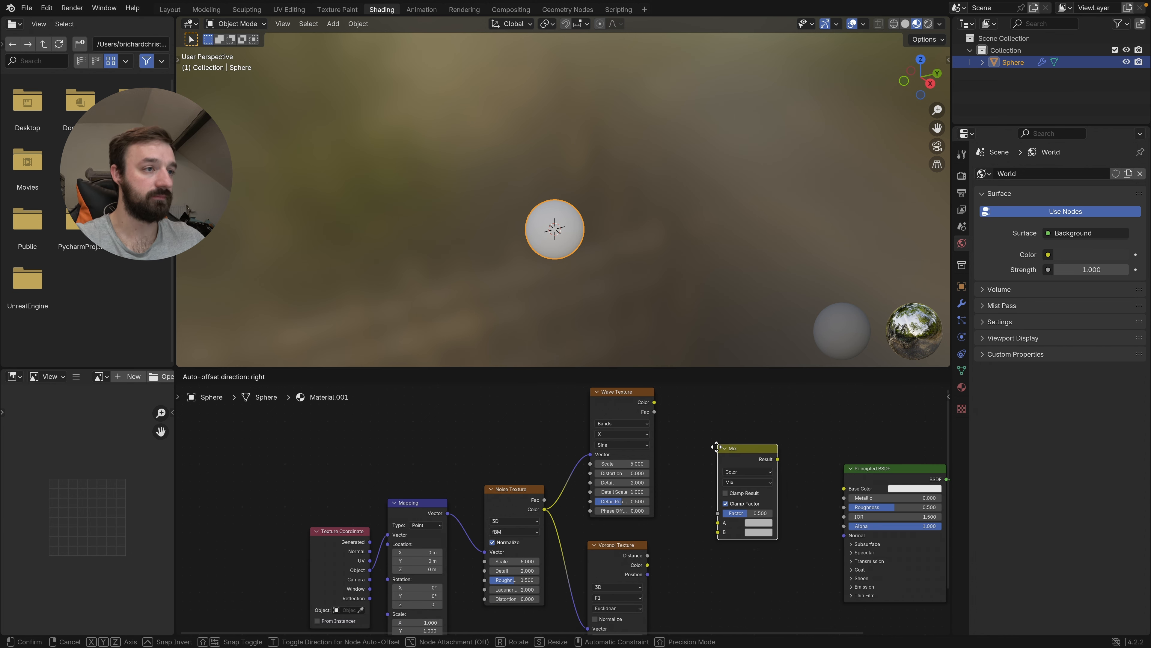
left_click(711, 452)
Step: Connect the Wave Texture's Color output to the Mix node's A input and the Voronoi Texture's Distance output to its B input
left_click_drag(654, 401, 714, 538)
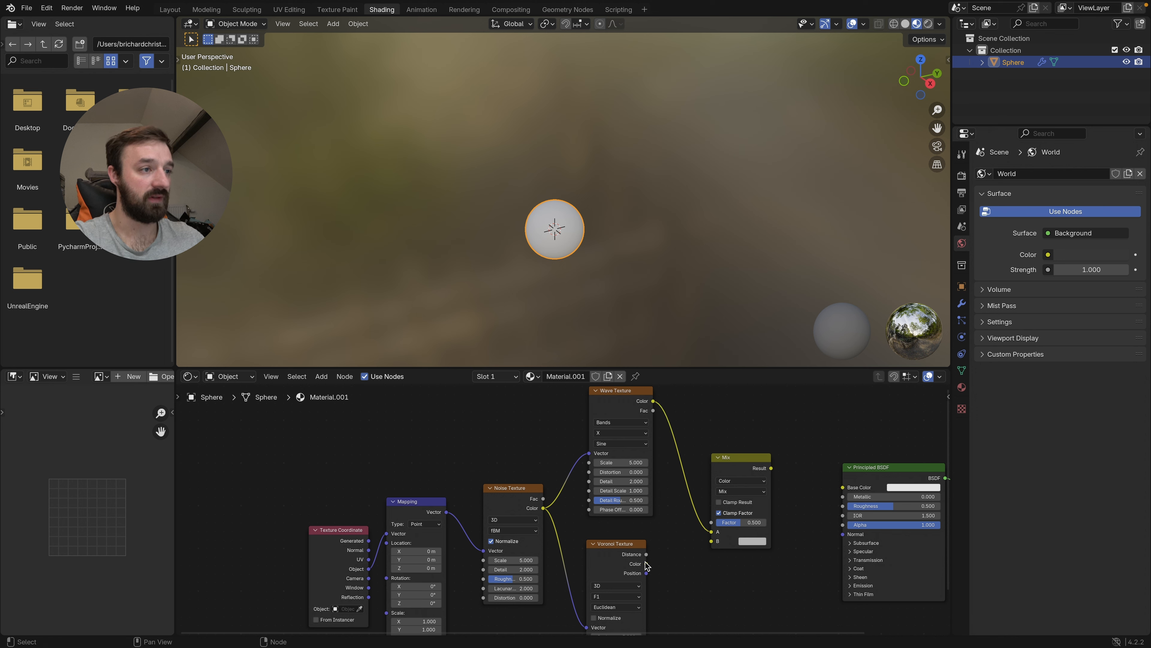
scroll(648, 561, "up", 1)
left_click_drag(646, 554, 712, 546)
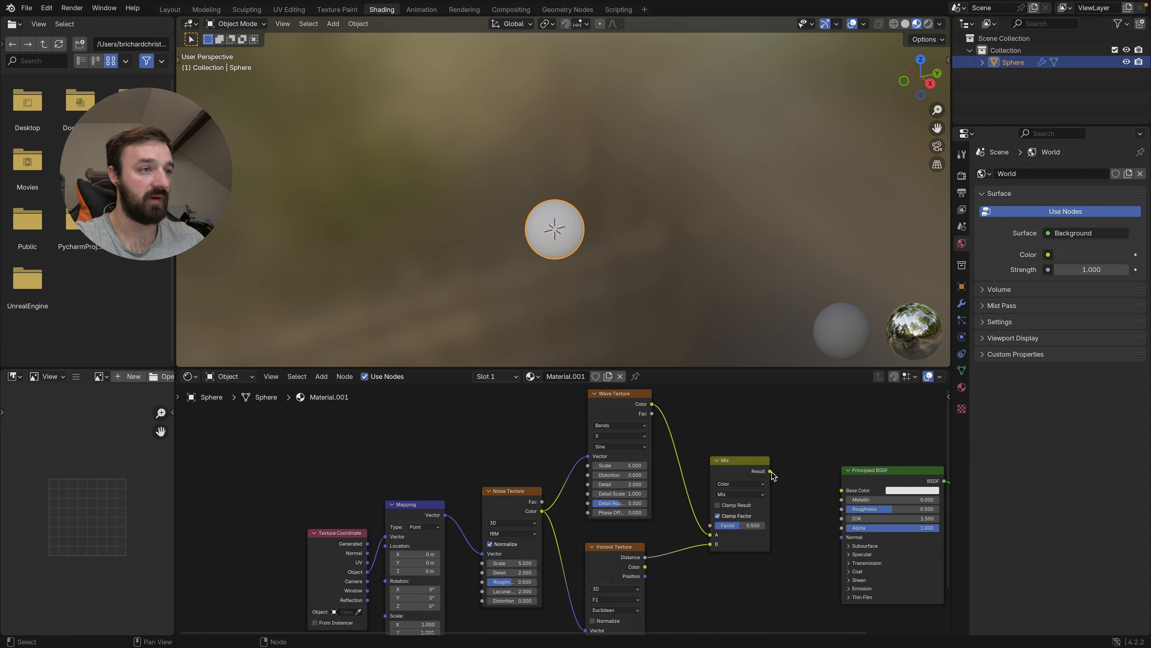
Step: Connect the Mix node's Result output to the Principled BSDF's Base Color and examine the sphere's surface up close
left_click_drag(770, 472, 842, 494)
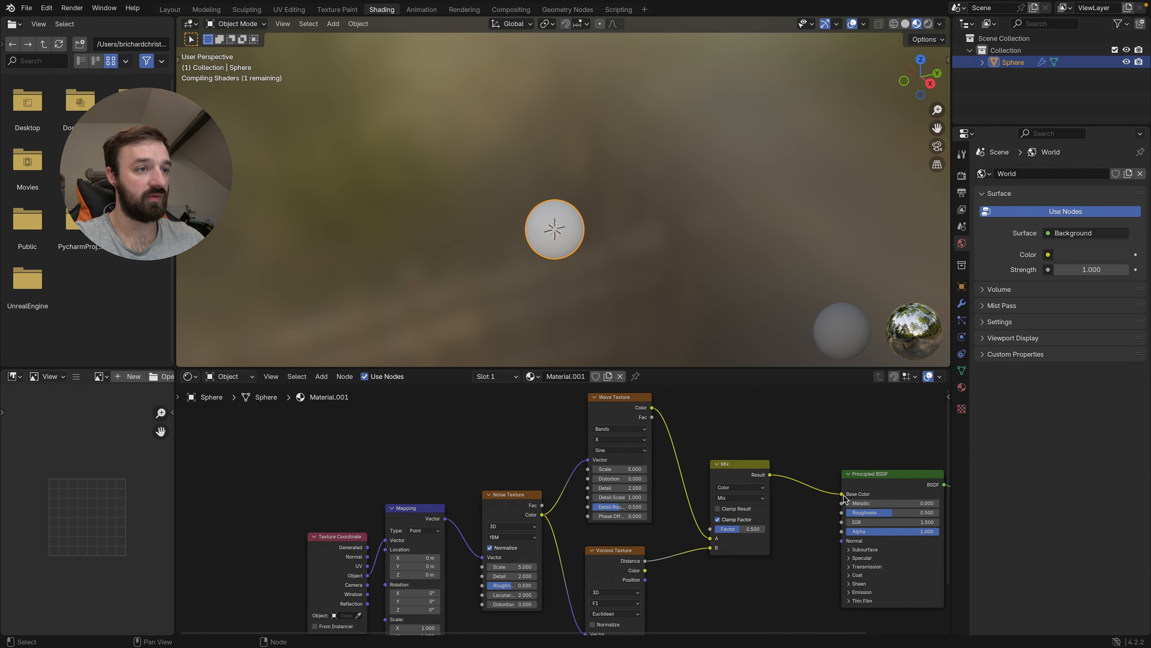
scroll(578, 320, "up", 3)
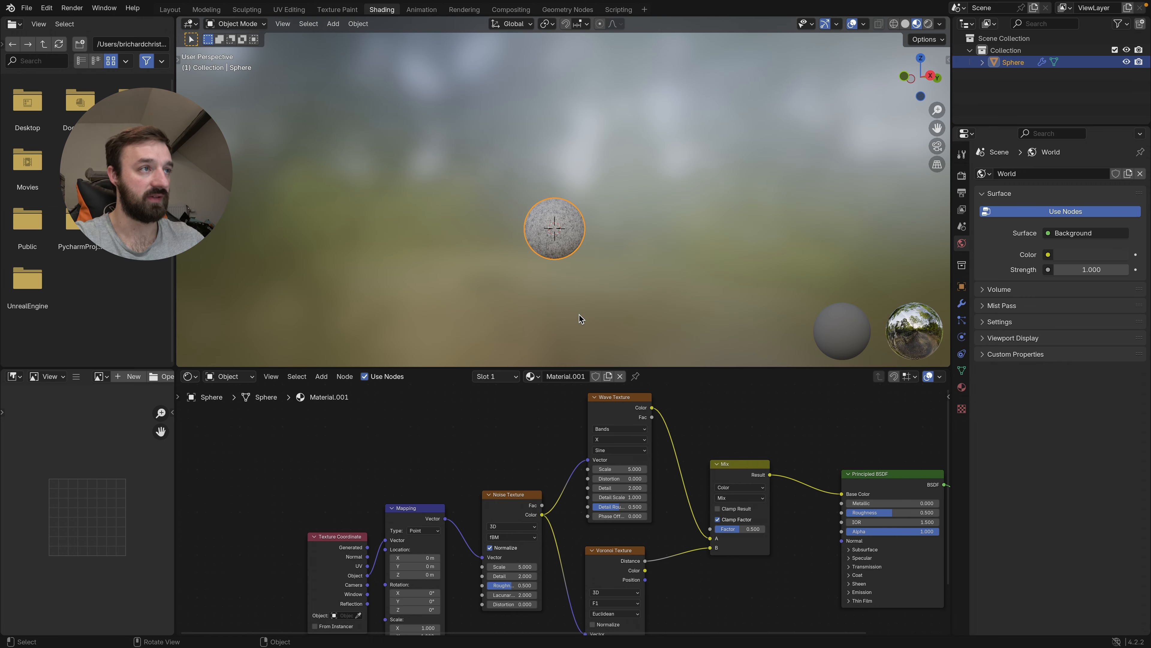
scroll(555, 286, "down", 3)
scroll(555, 286, "up", 5, "ctrl")
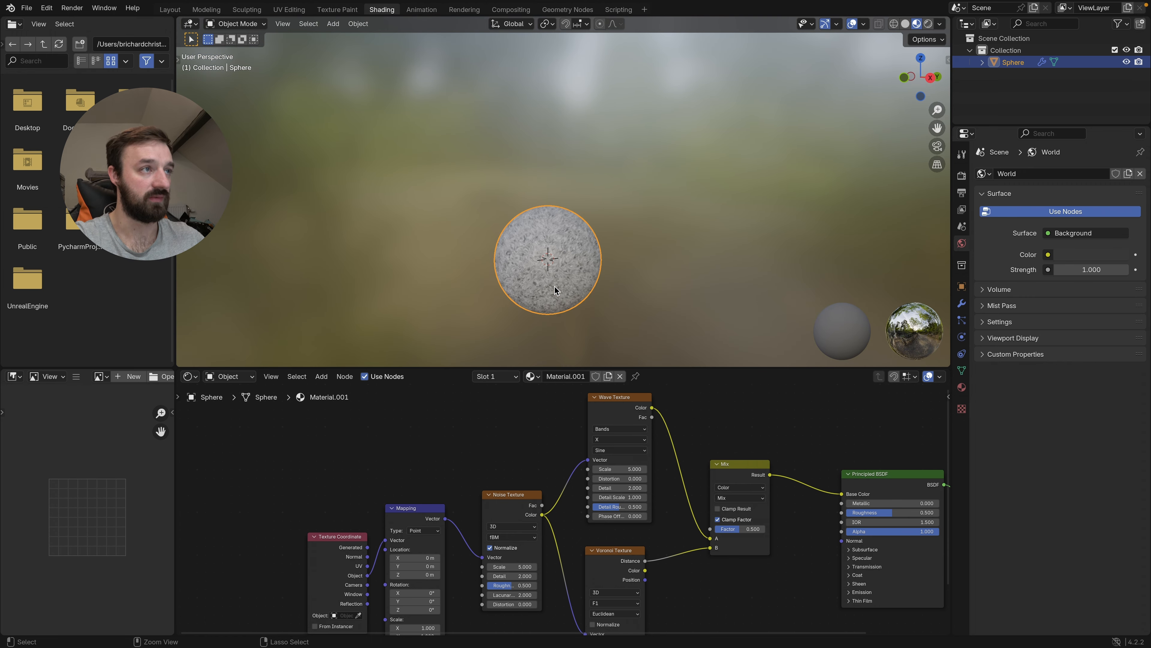
scroll(554, 286, "up", 1, "ctrl")
scroll(555, 286, "down", 4, "shift")
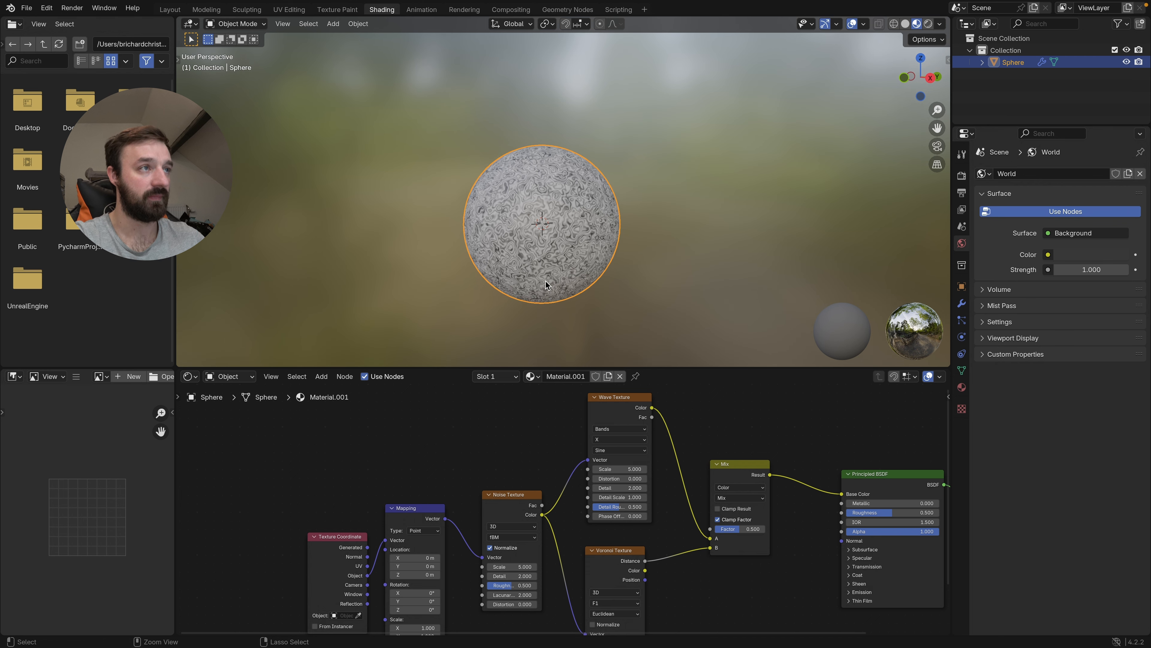
scroll(566, 323, "up", 4, "ctrl")
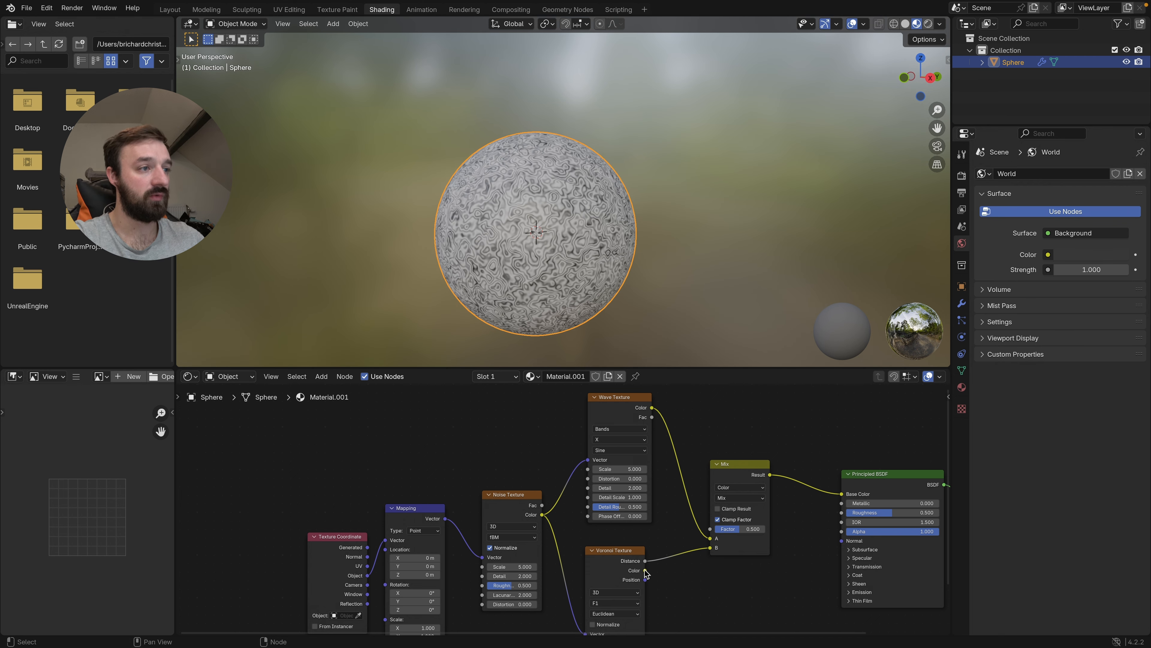
Step: Try the Voronoi Texture's Color output in the Mix node's B input, and reconnect its Distance output instead
left_click_drag(645, 570, 711, 549)
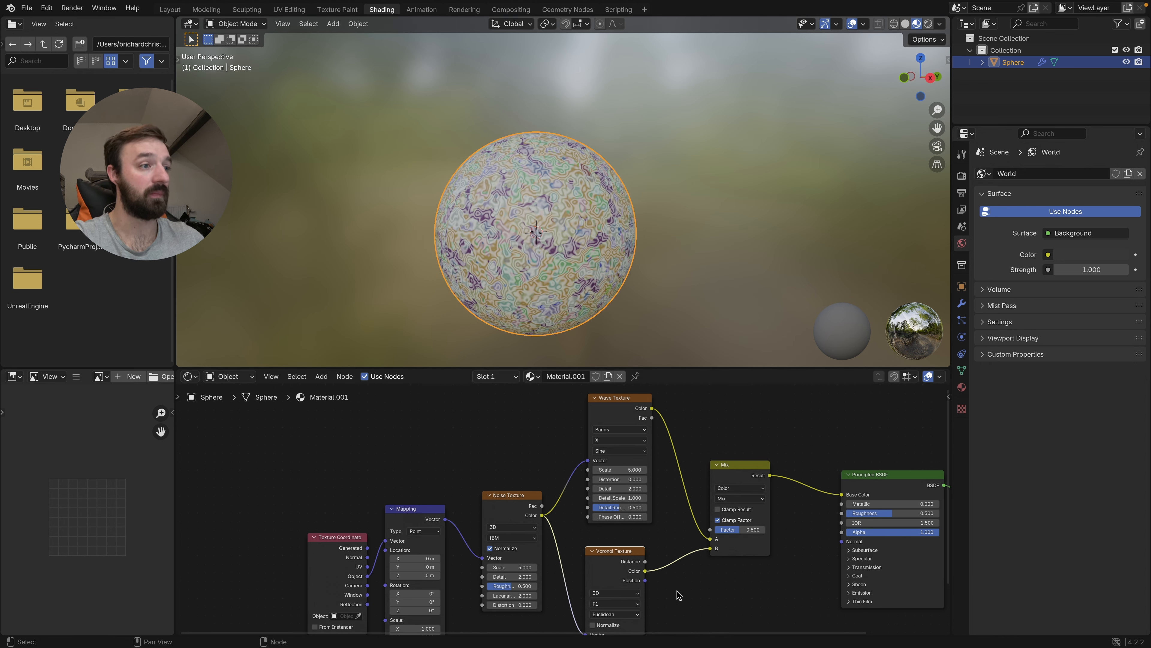
left_click_drag(646, 561, 711, 549)
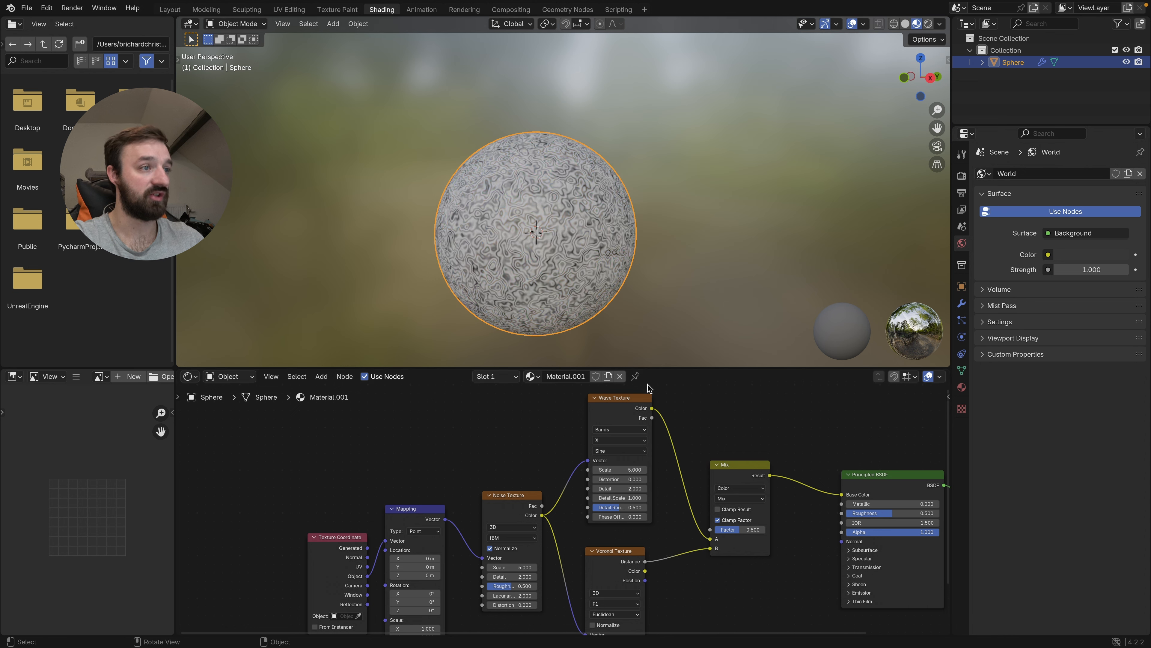
Step: Set the Wave Texture's Scale to 1.5
scroll(666, 448, "down", 2)
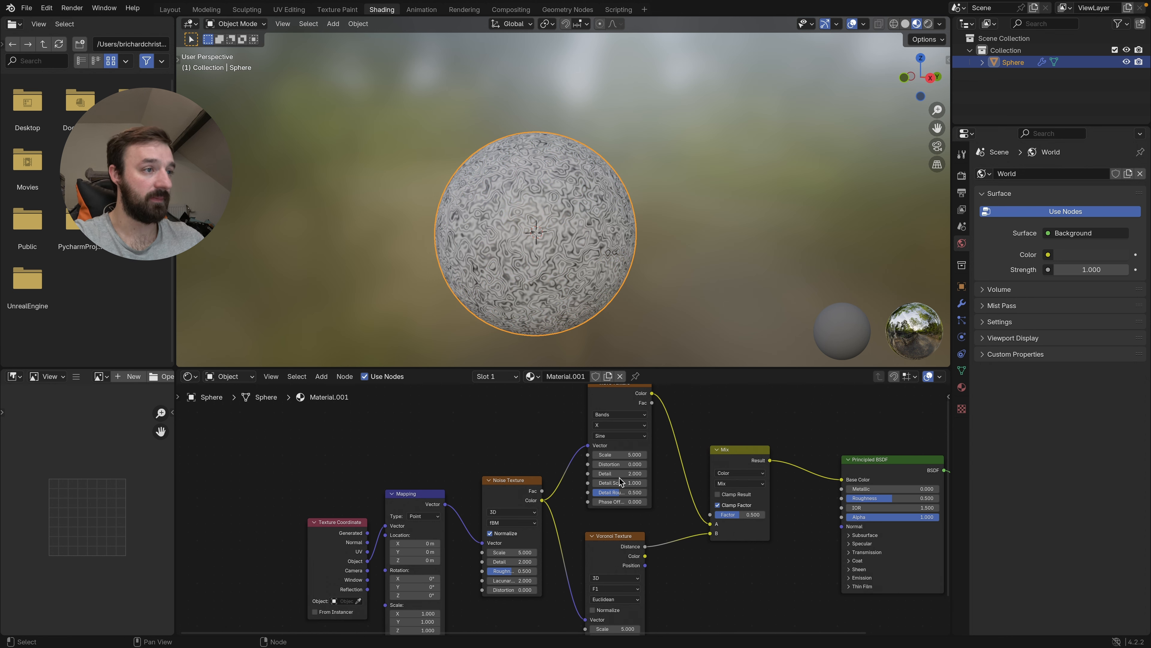
scroll(621, 475, "up", 2)
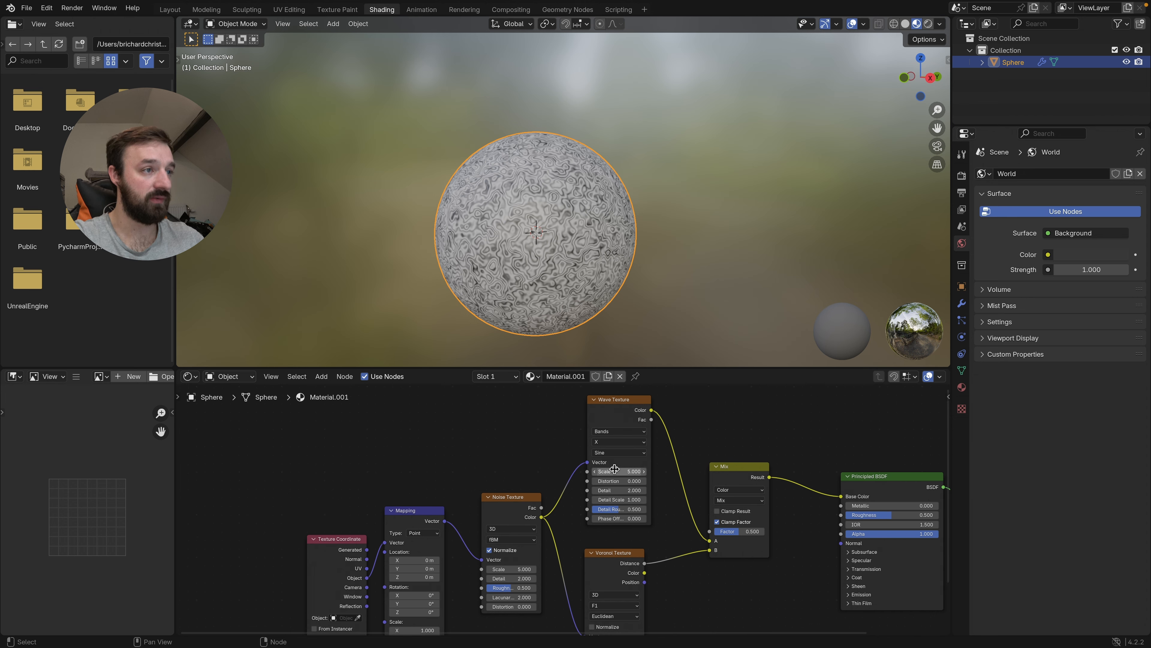
left_click(615, 472)
type("1")
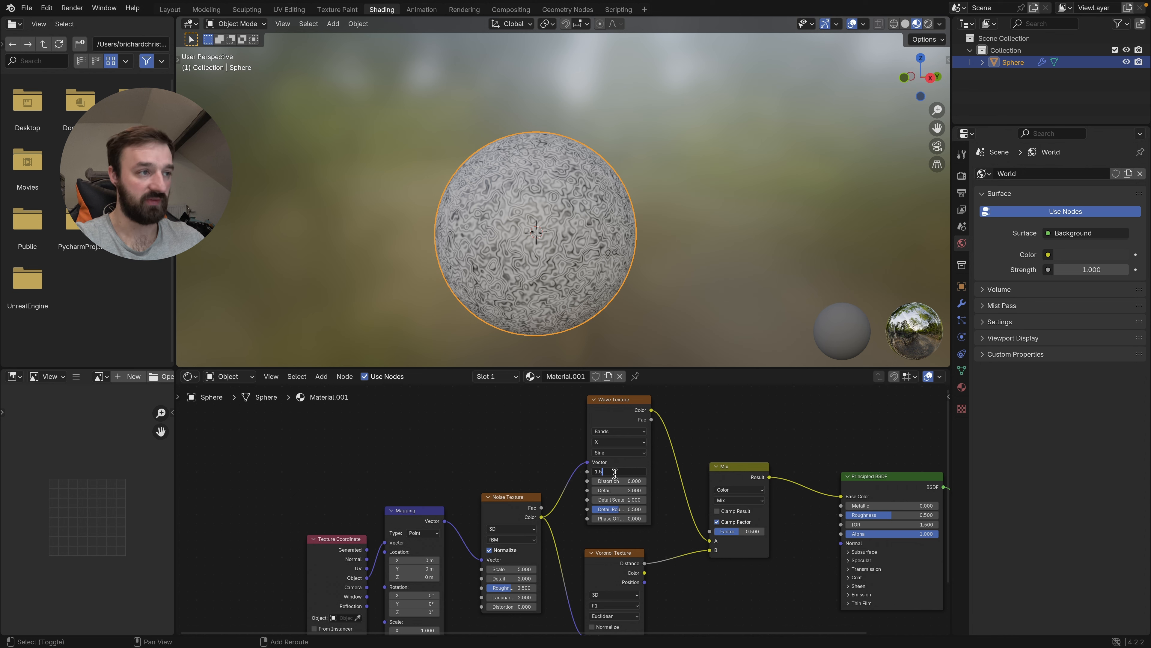
type(".5")
key("Return")
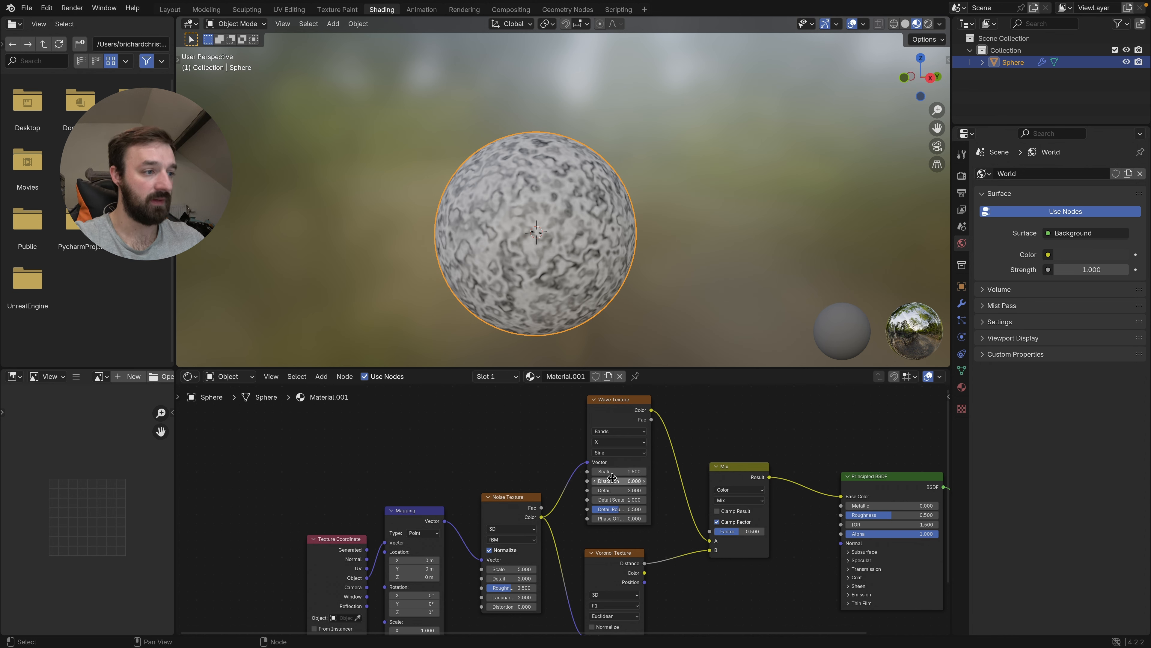
Step: Set the Wave Texture's Distortion to 20 and its Detail to 15
left_click(624, 482)
type("20")
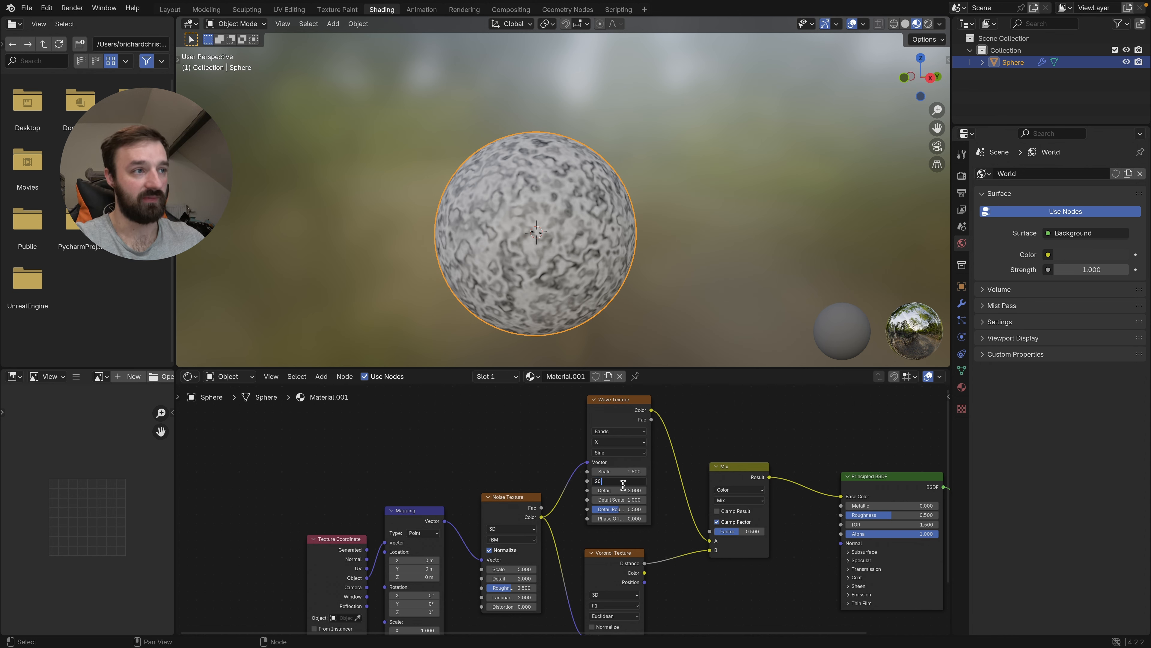
key("Return")
left_click(623, 490)
type("15")
key("Return")
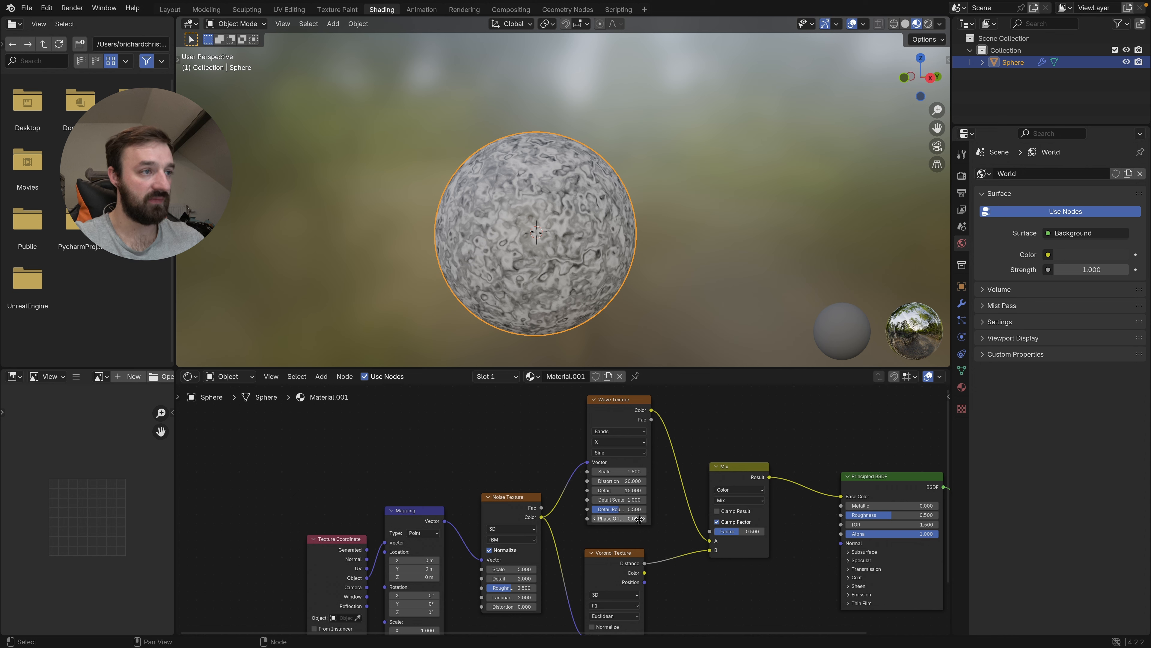
Step: Set the Voronoi Texture's feature output to Smooth F1 with a Scale of 5
scroll(644, 515, "down", 5)
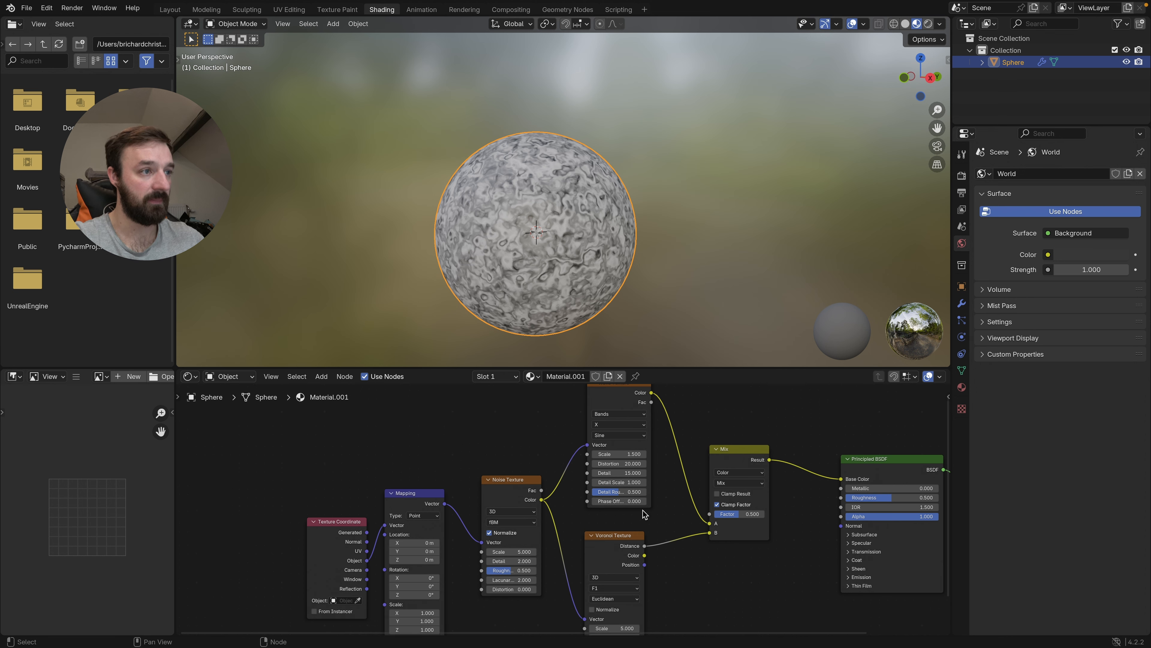
scroll(645, 512, "down", 2)
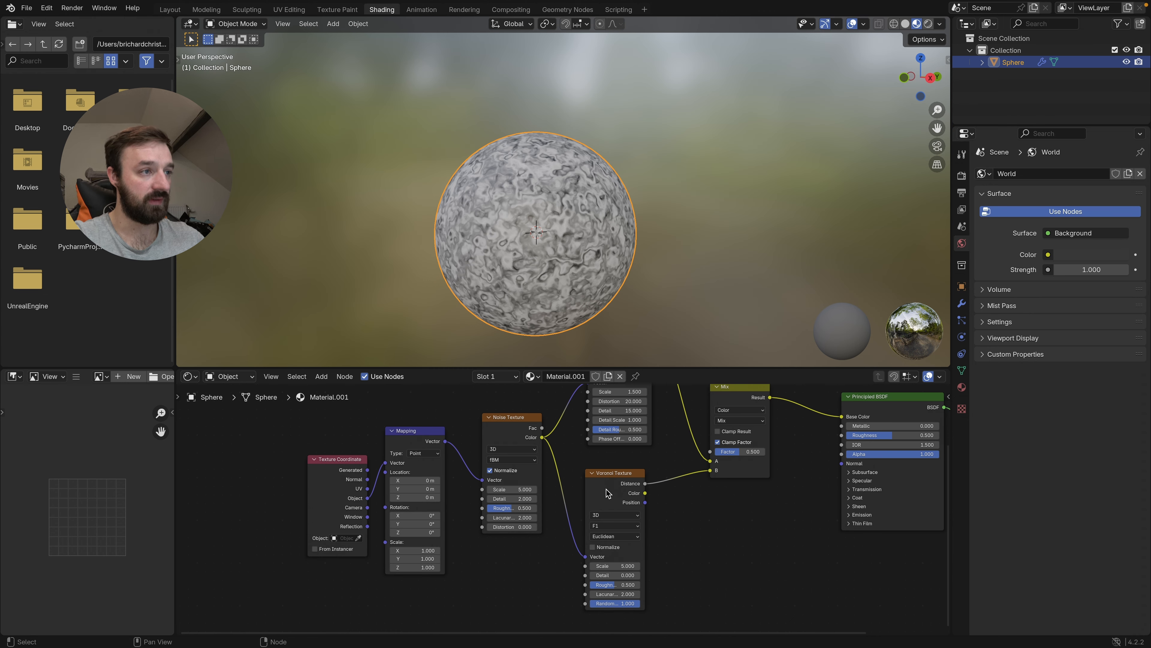
left_click(608, 531)
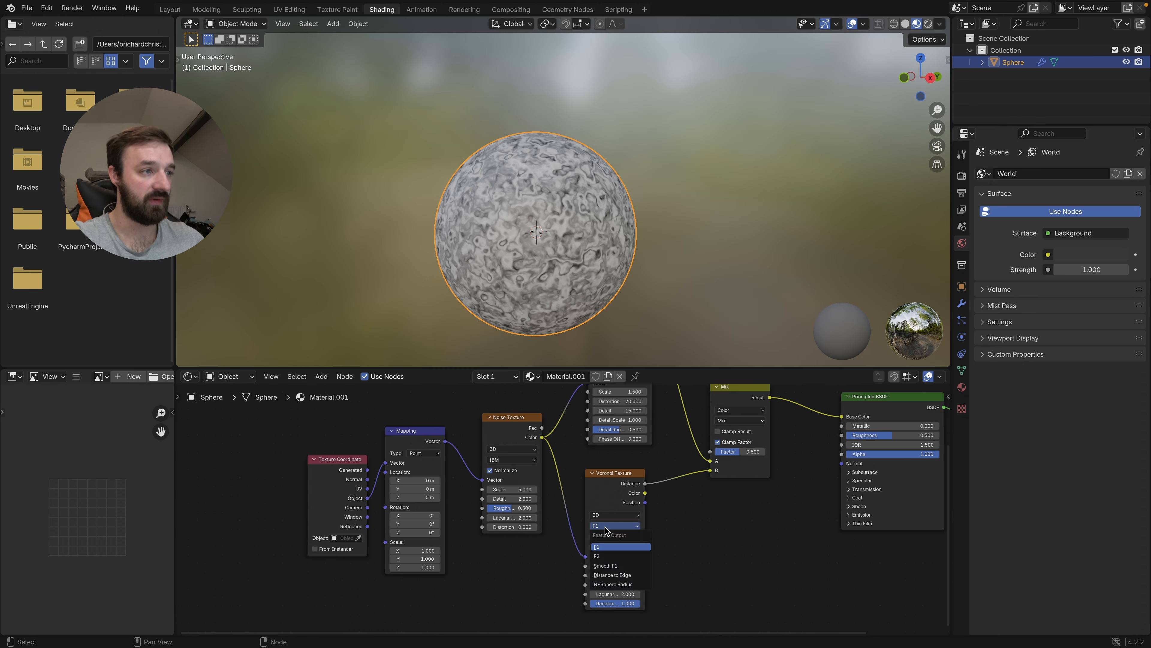
left_click(618, 561)
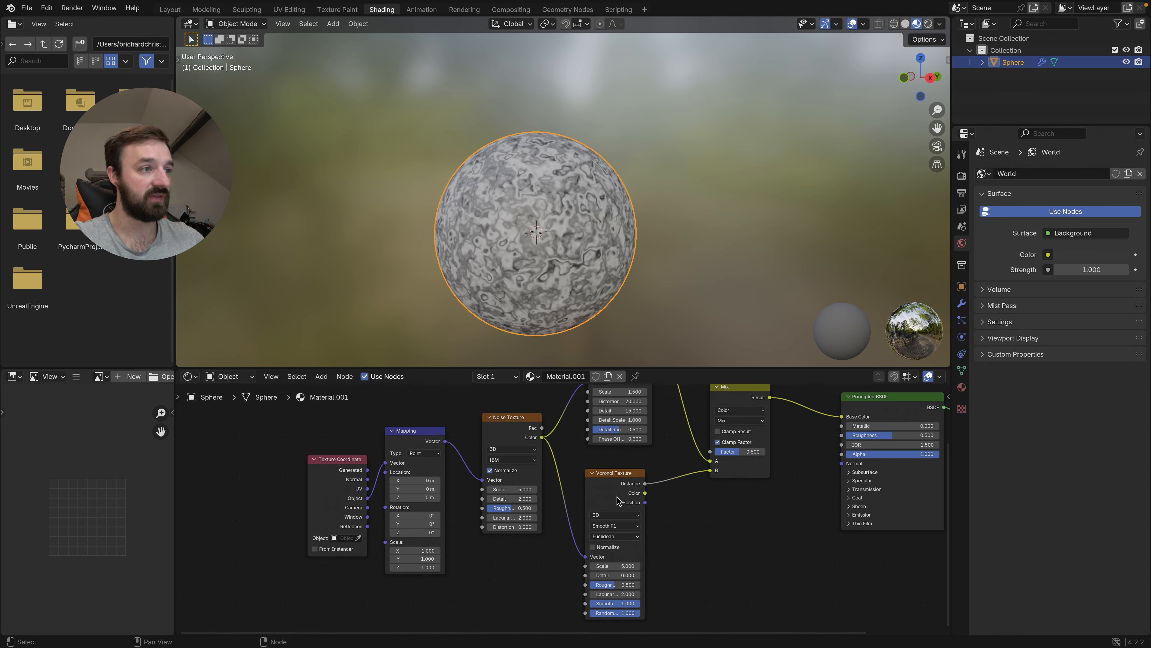
scroll(620, 538, "down", 2)
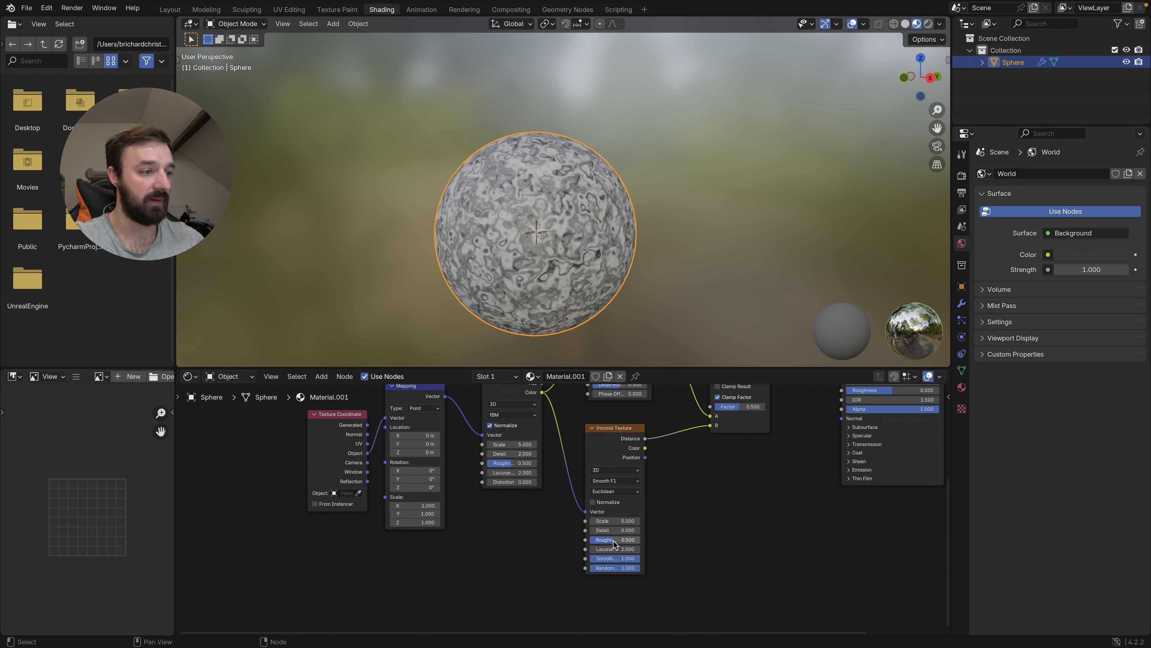
left_click_drag(614, 519, 614, 519)
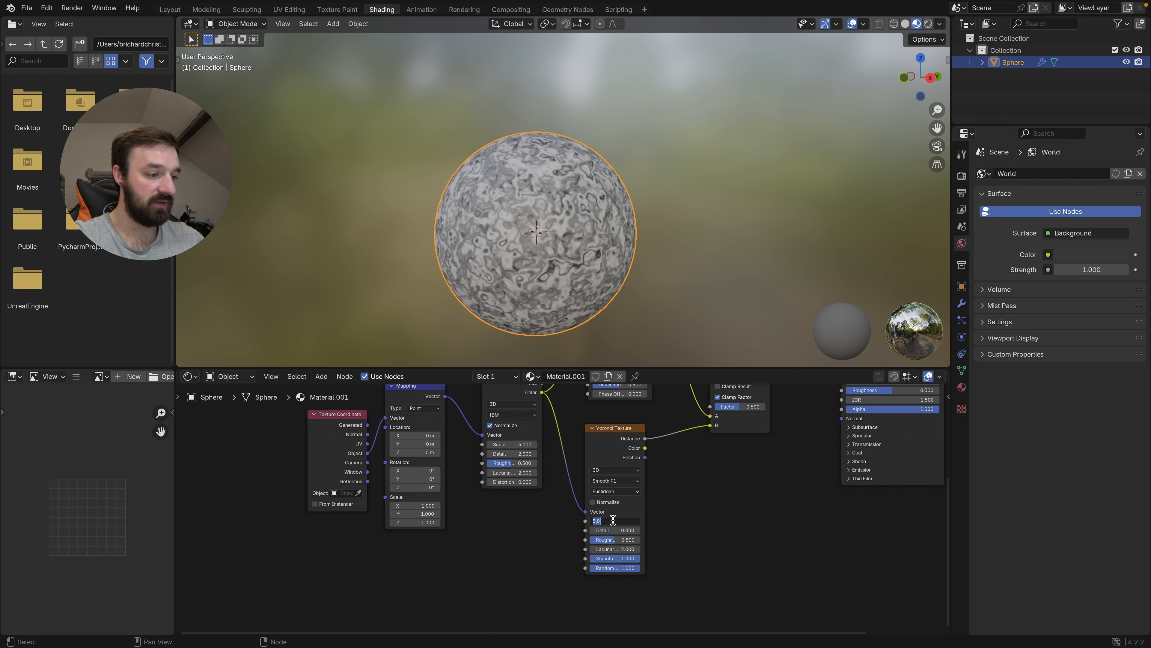
key("Return")
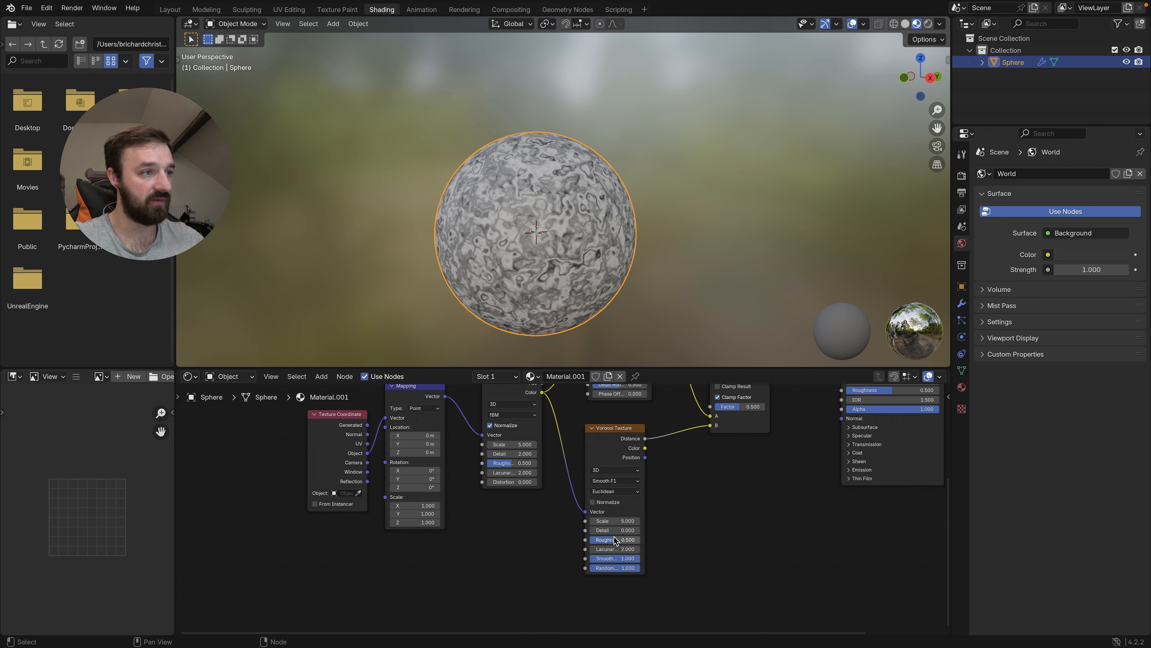
Step: Set the Noise Texture's Scale to 2 and its Detail to 15
scroll(544, 517, "up", 5)
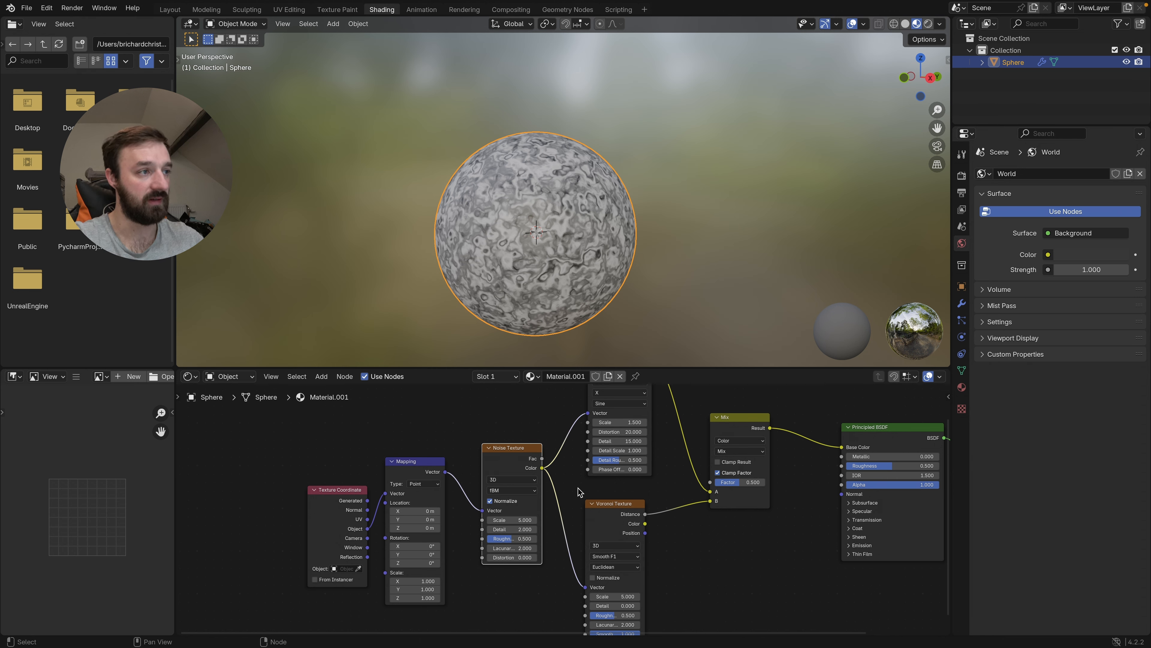
left_click(510, 519)
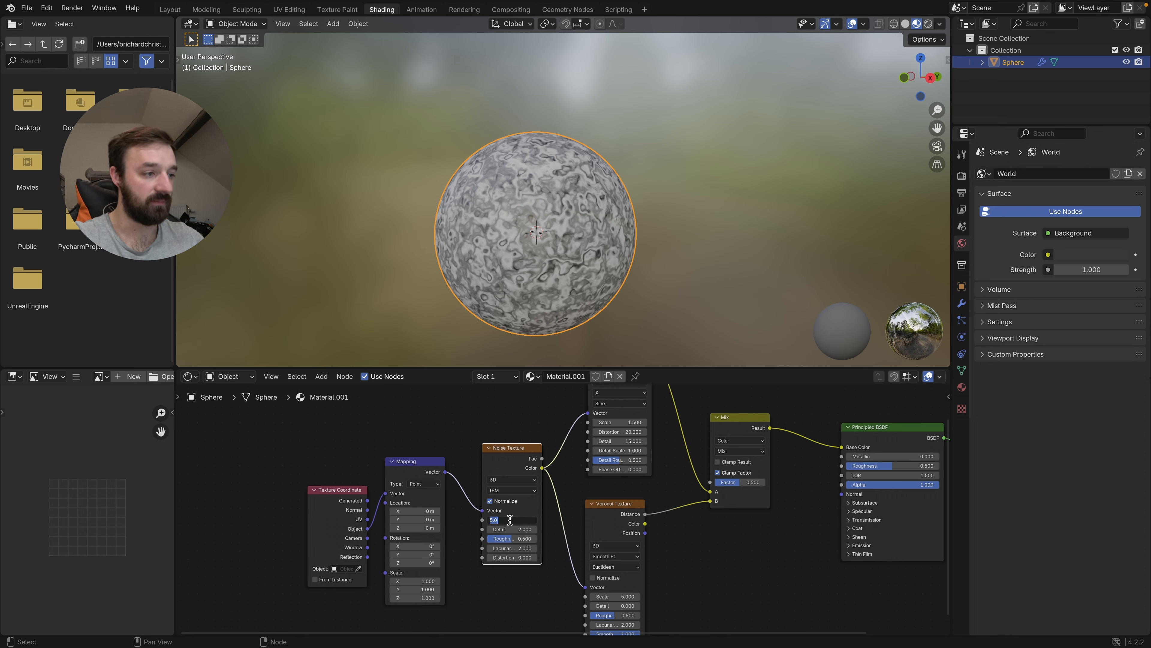
type("2")
key("Return")
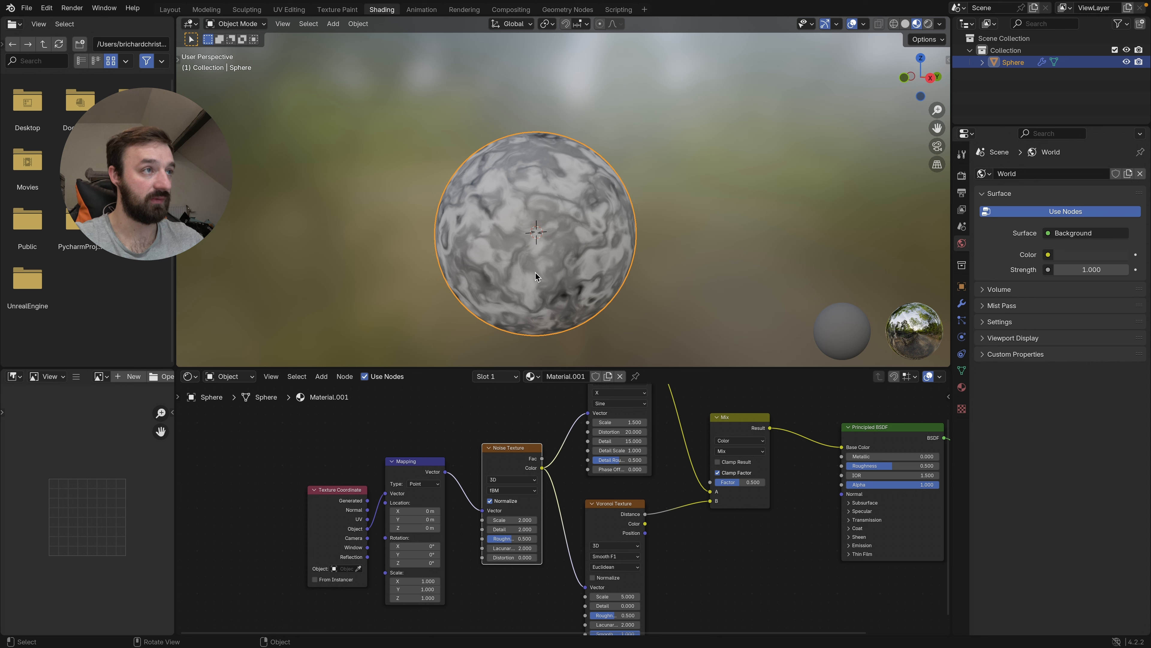
left_click_drag(512, 530, 572, 529)
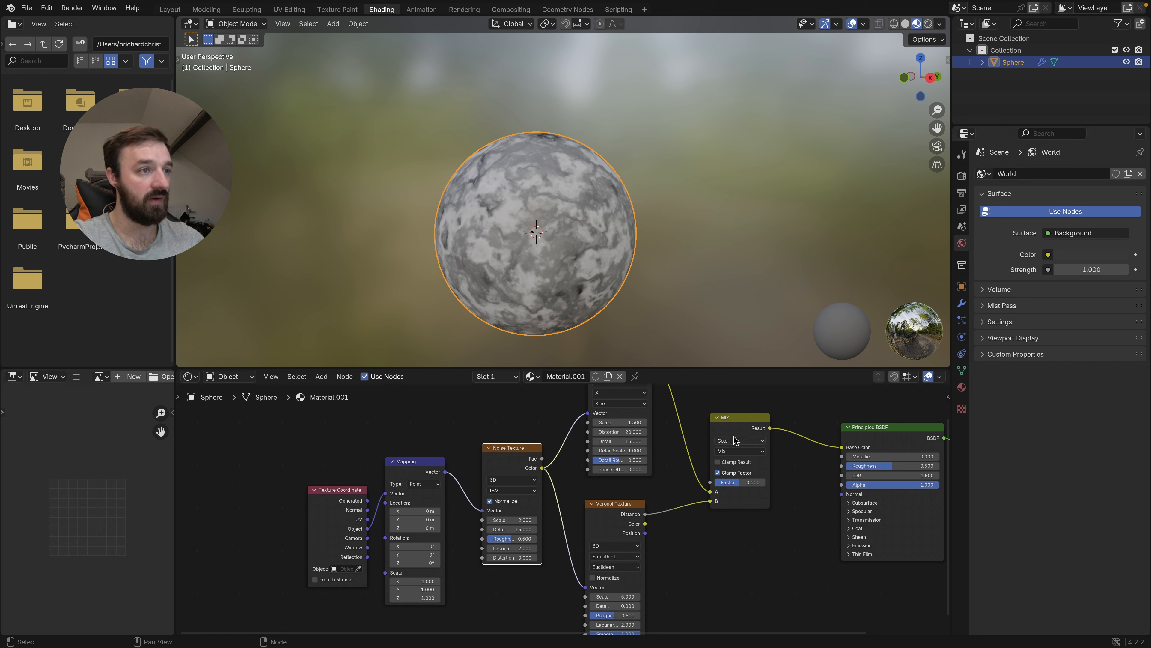
Step: Change the Mix node's blending mode to Add
left_click(728, 452)
key("a")
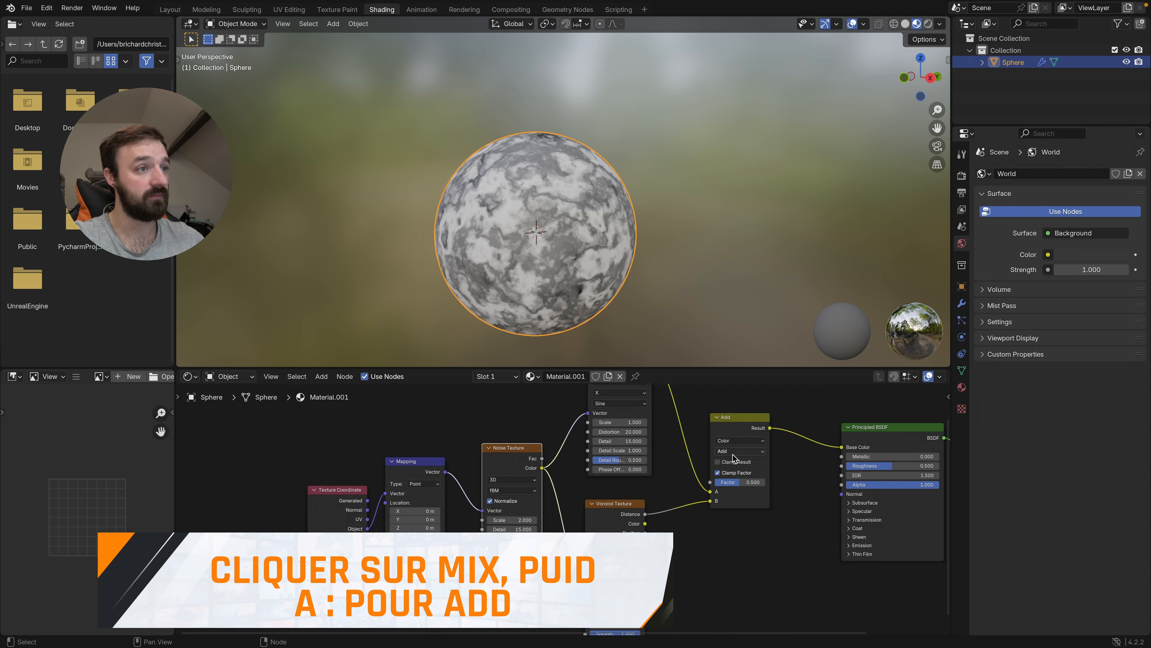
left_click(726, 451)
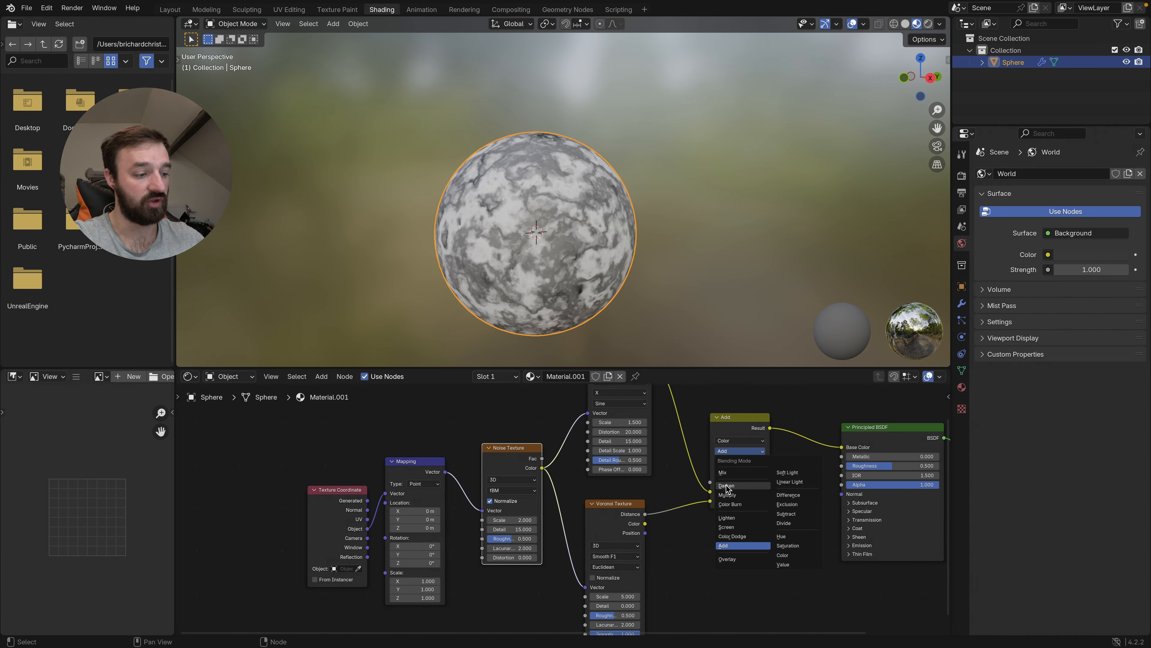
key("Escape")
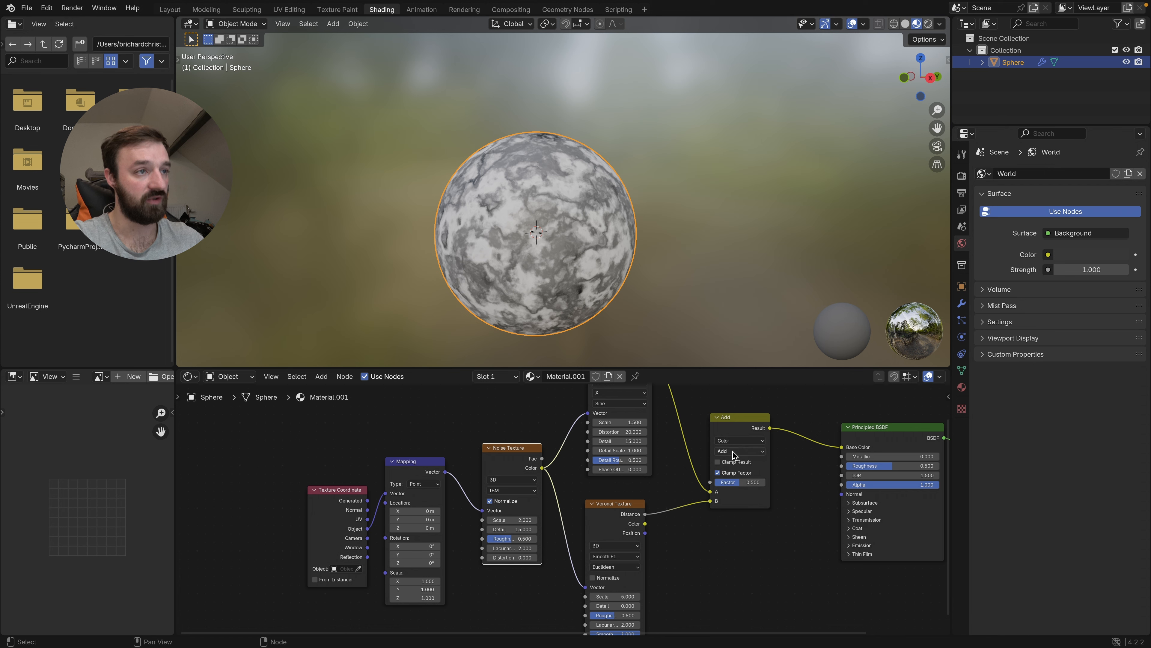
Step: Move the texture nodes and the Add node together to the left, making room before the Principled BSDF
scroll(680, 521, "down", 4)
left_click_drag(665, 434, 427, 553)
left_click_drag(654, 472, 596, 472)
scroll(681, 501, "up", 3)
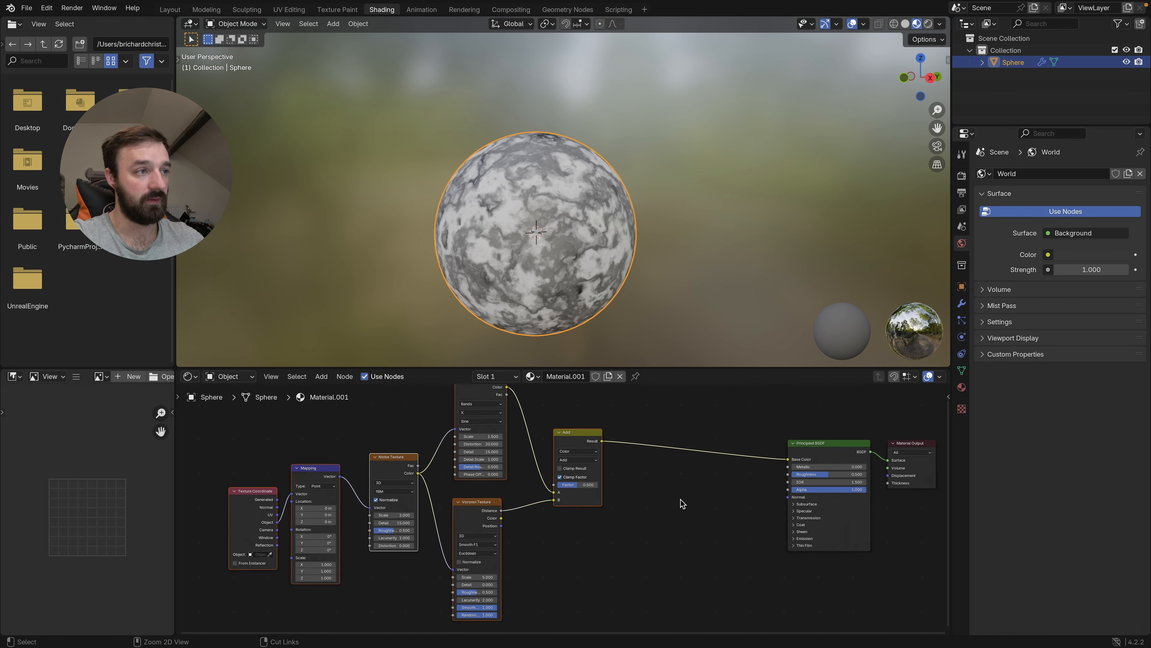
Step: Insert a Mix Color node between the Add node and the Principled BSDF, with the Add node's Result feeding its Factor
scroll(681, 500, "up", 1)
key("shift+a")
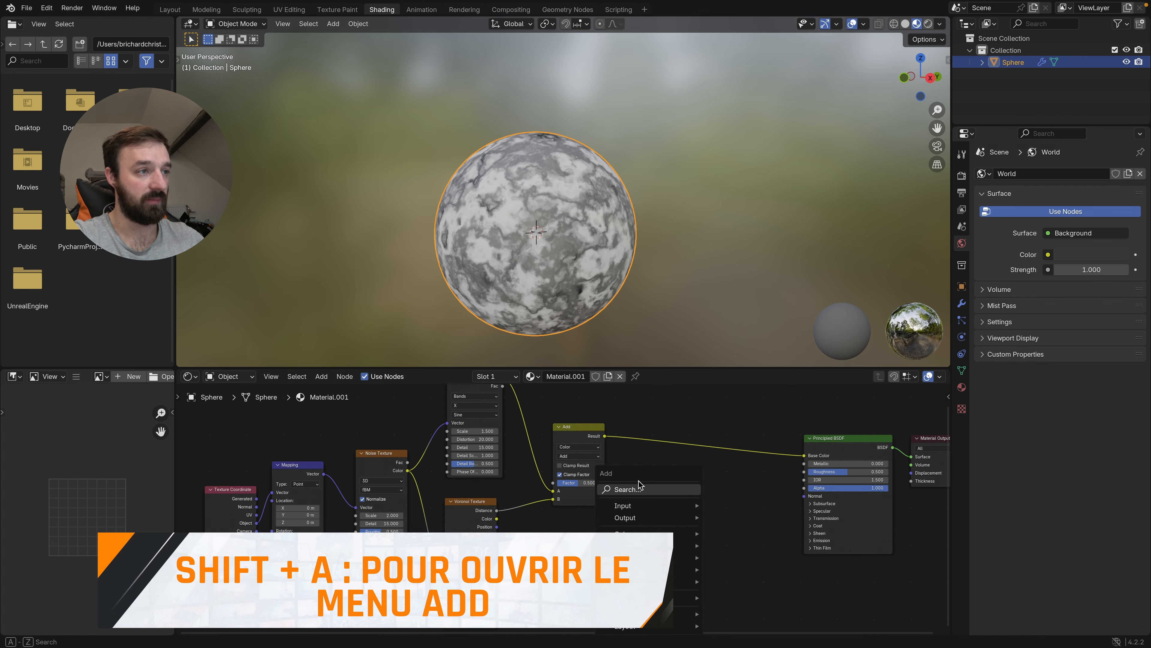
left_click(625, 490)
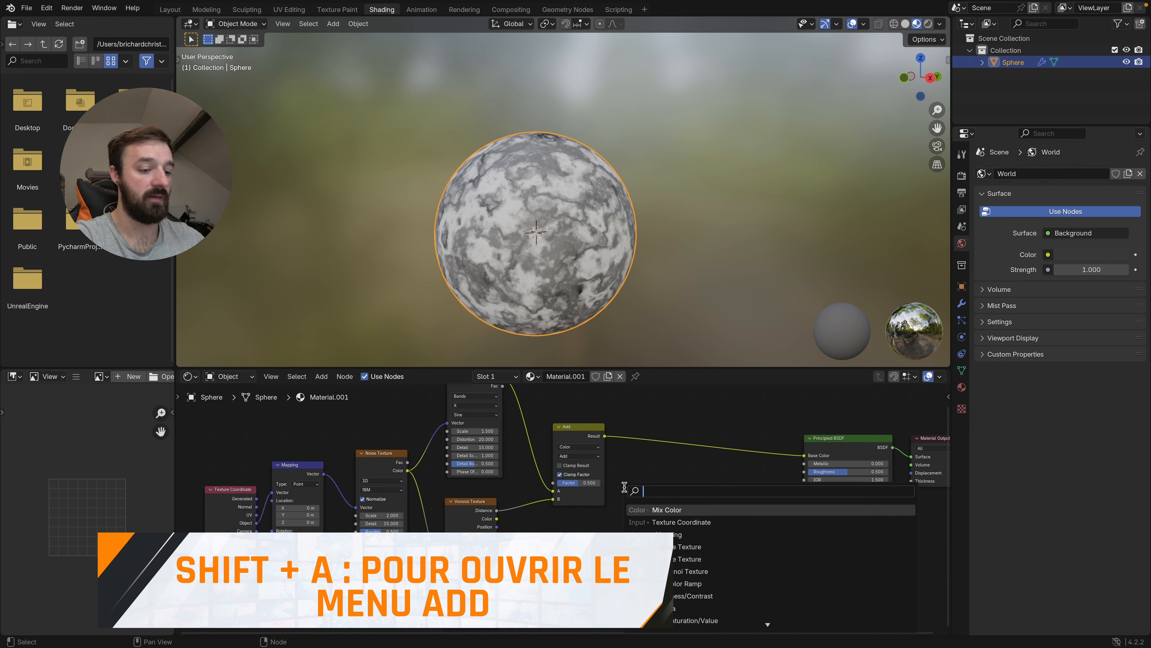
type("mix")
key("Return")
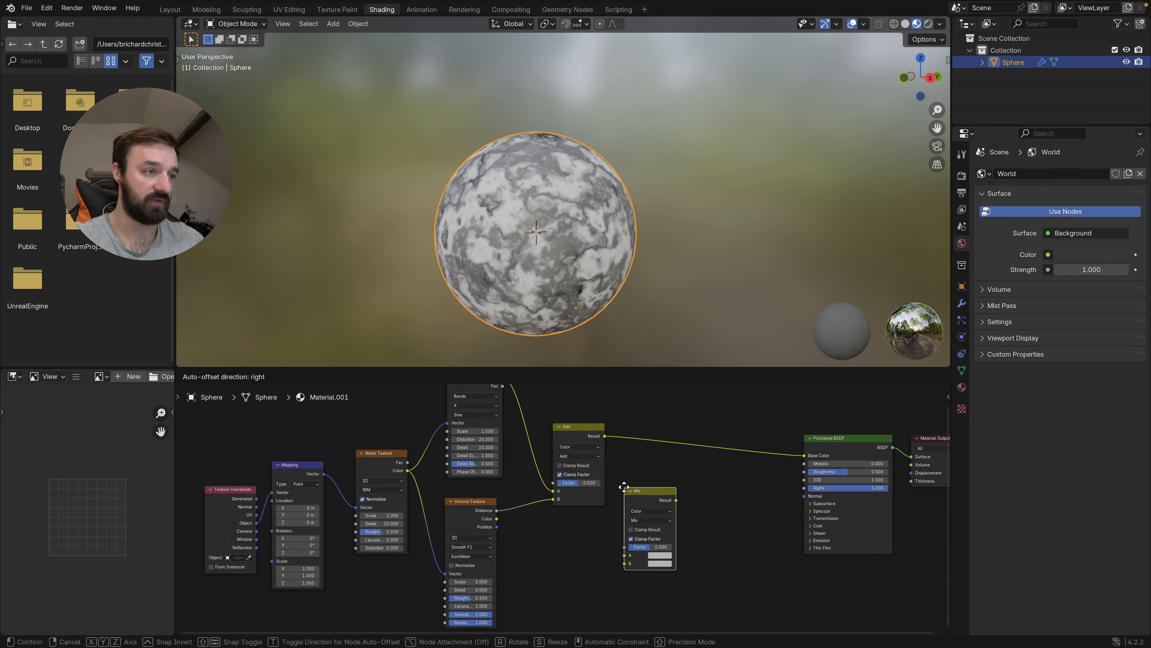
left_click(731, 436)
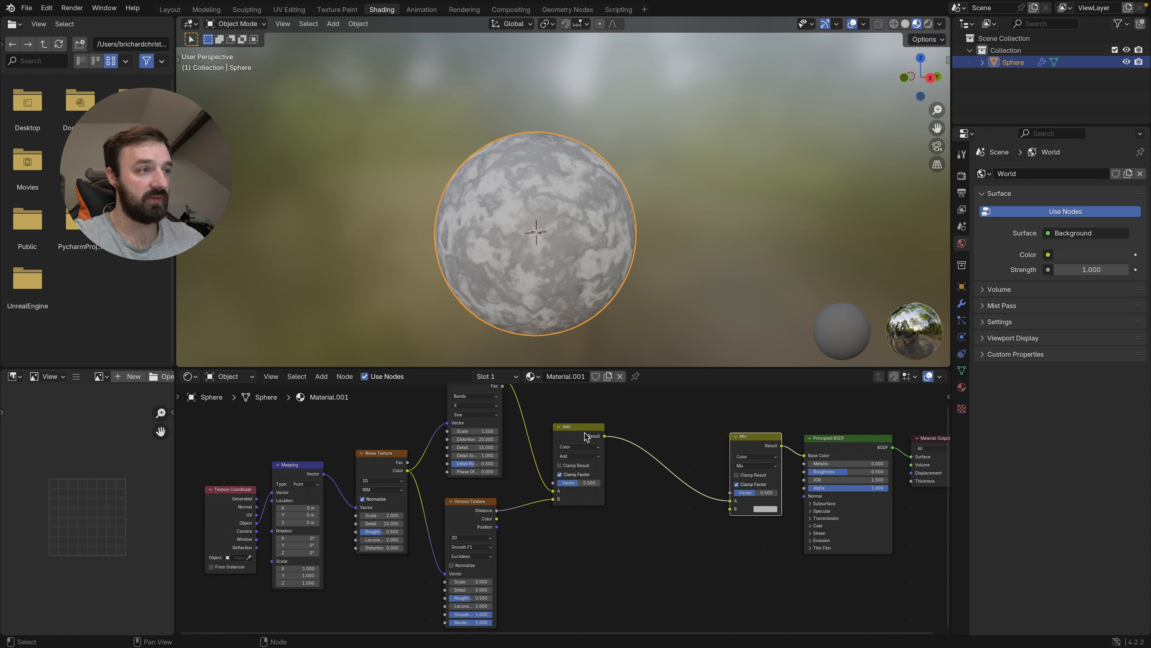
left_click_drag(730, 500, 730, 497)
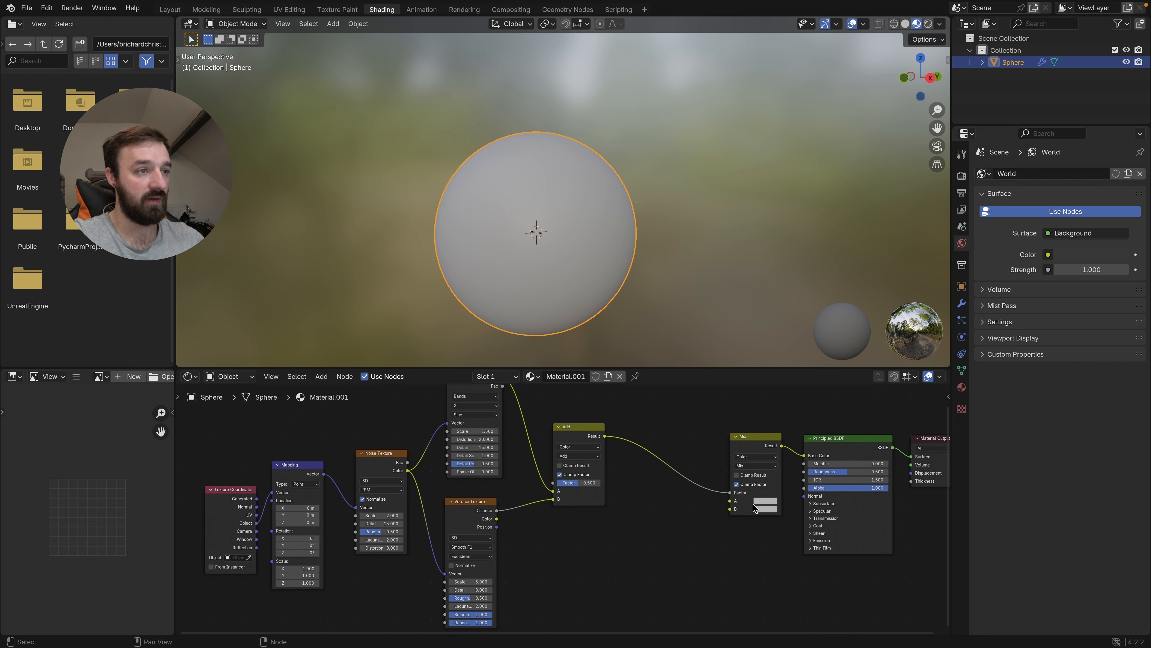
Step: Set colour A of the Mix node before the Principled BSDF to hex 008656
left_click(759, 501)
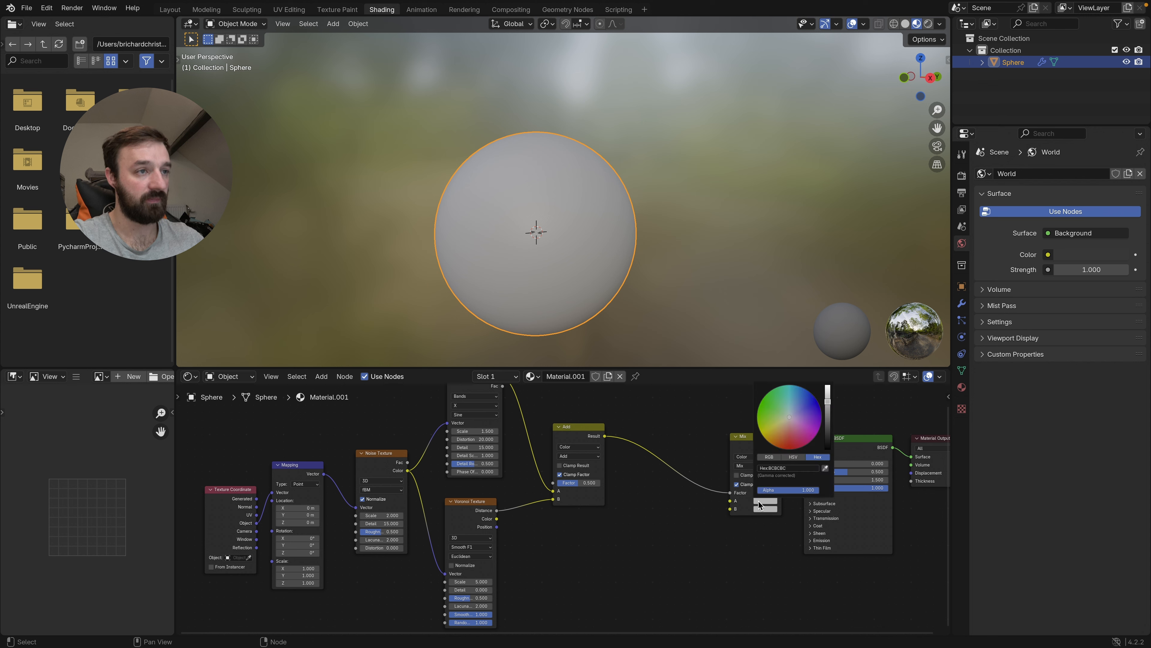
left_click(796, 468)
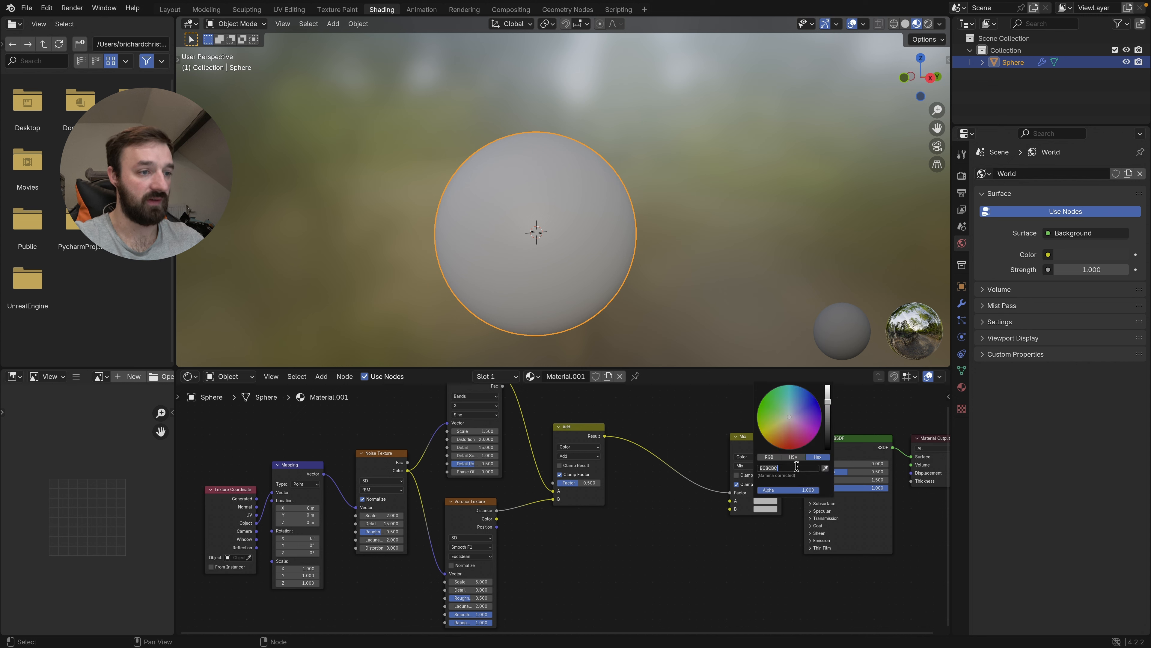
type("008656")
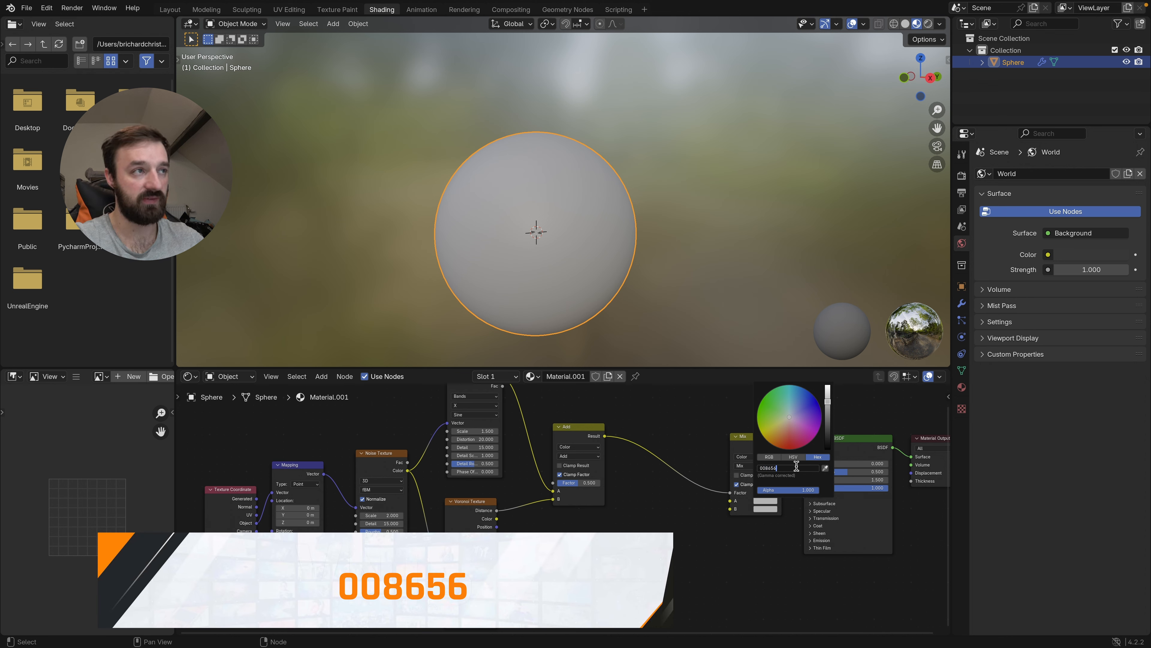
key("Return")
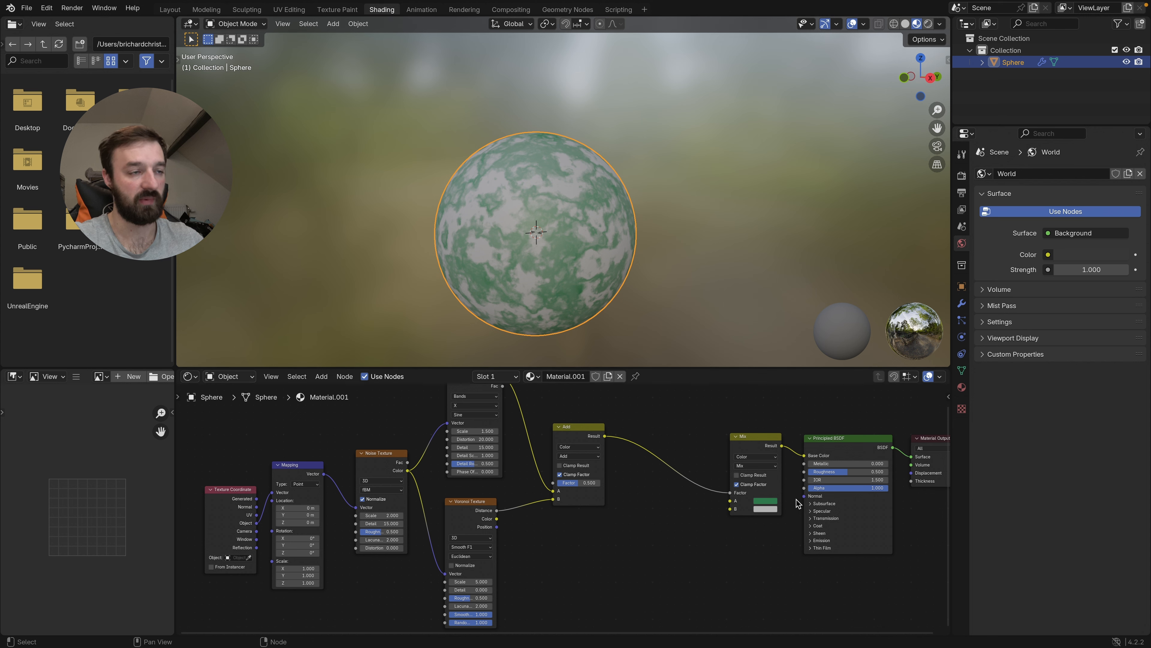
Step: Set colour B of the same Mix node to the darker green hex 006540
left_click(765, 509)
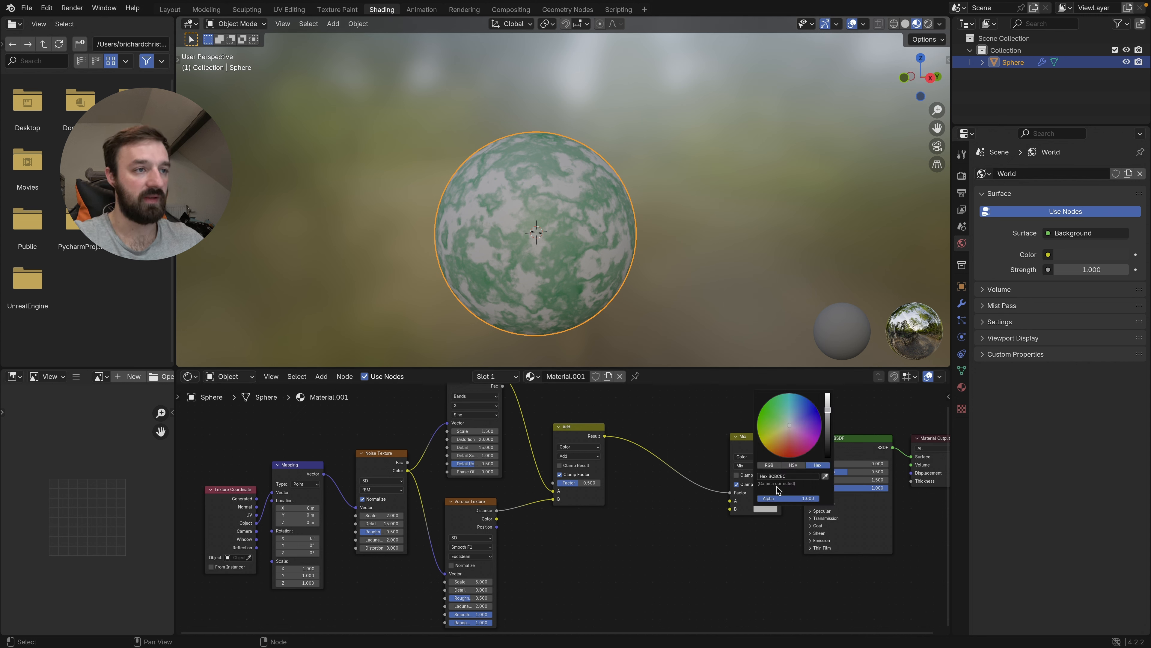
left_click(791, 476)
left_click_drag(798, 474, 752, 475)
type("006540")
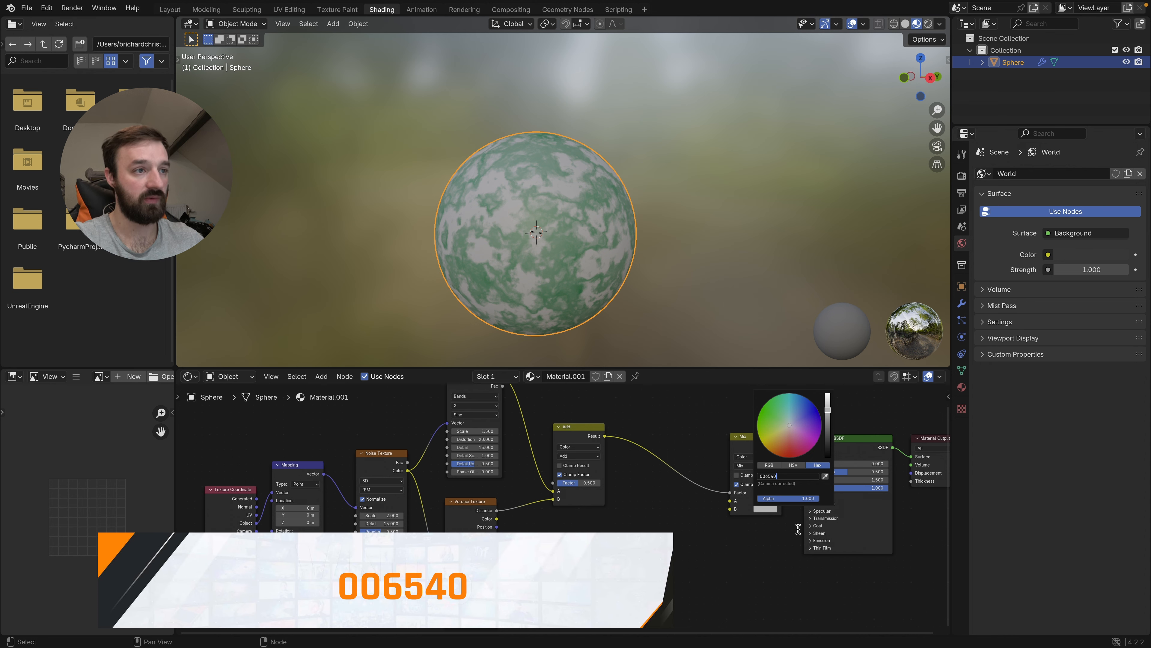
key("Return")
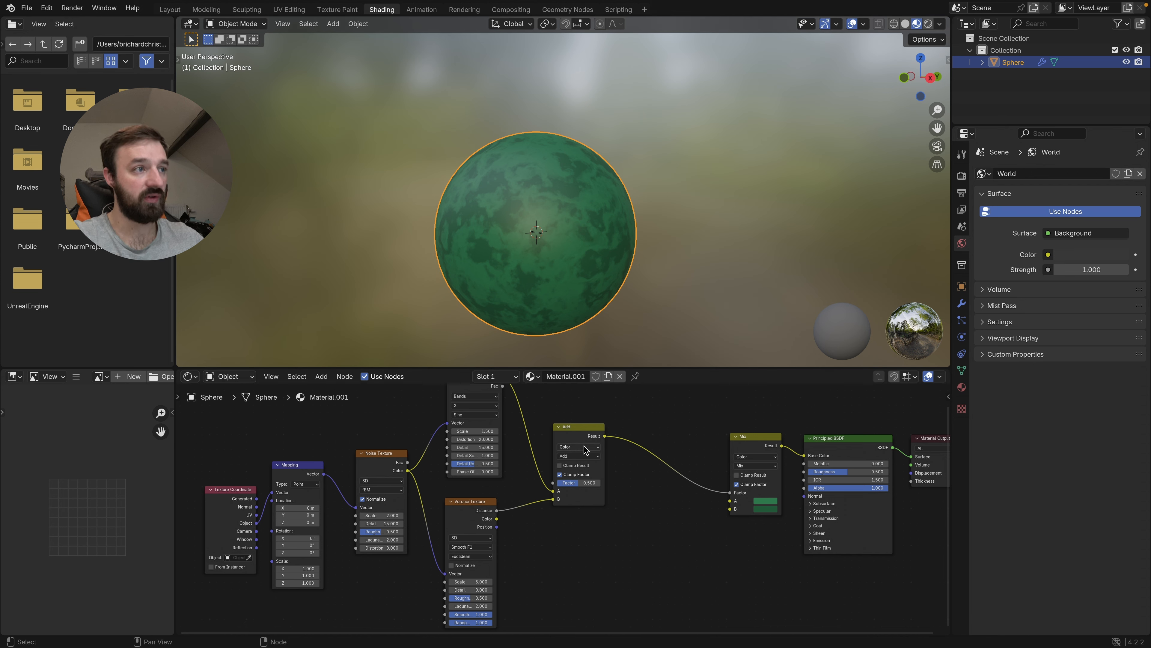
Step: Insert a Color Ramp node on the link between the Add node's Result and the Mix node's Factor
scroll(550, 432, "down", 2)
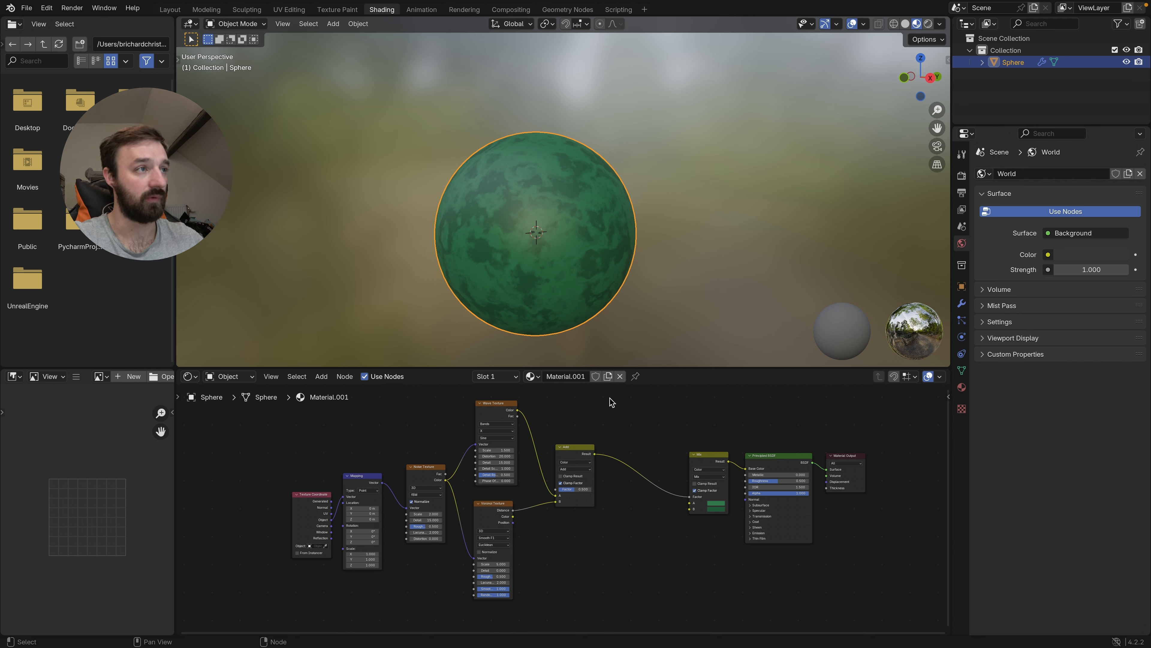
key("shift+a")
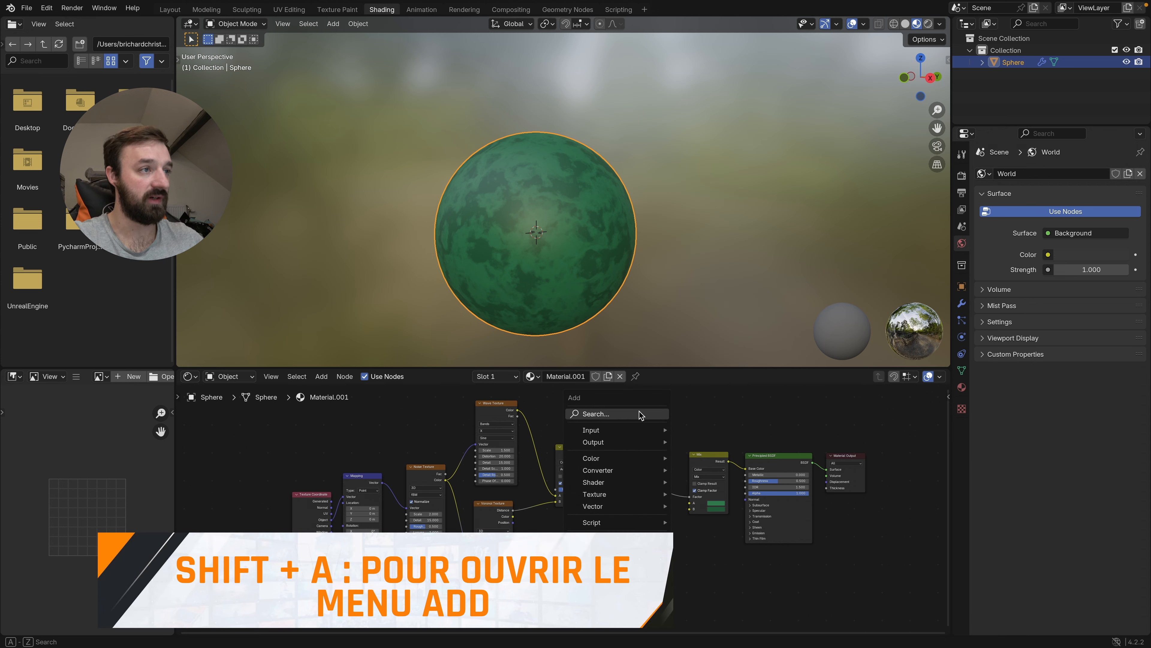
type("colo")
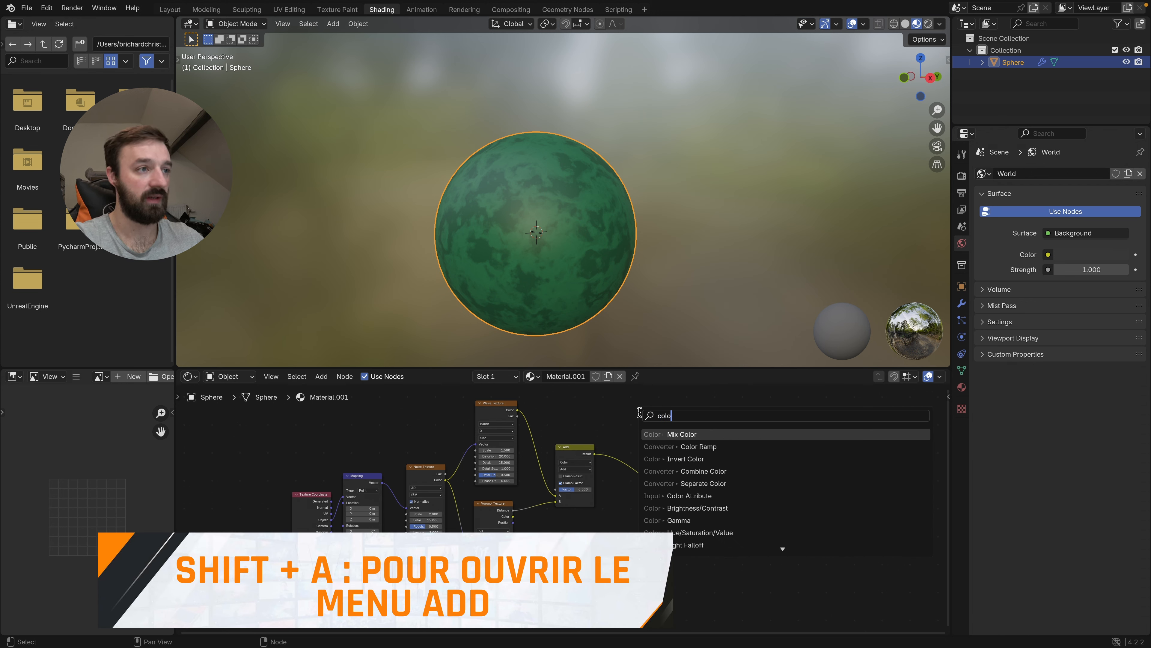
key("Down")
key("Return")
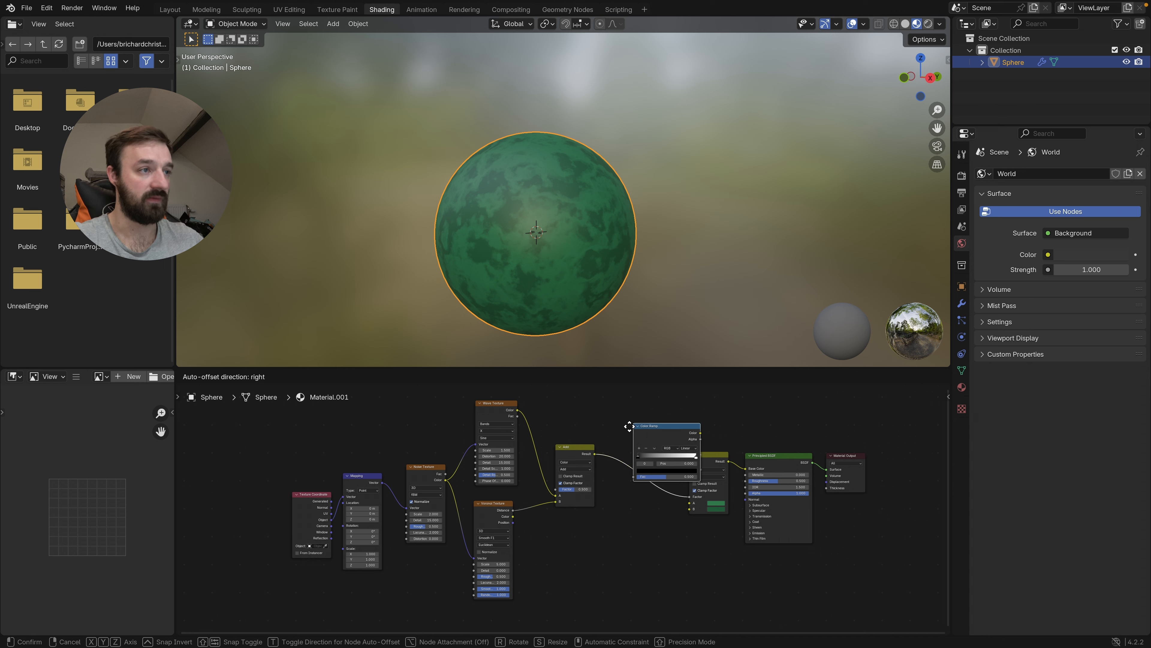
left_click(644, 455)
Step: Set the position of the Color Ramp's white stop to 0.65
scroll(644, 456, "up", 2)
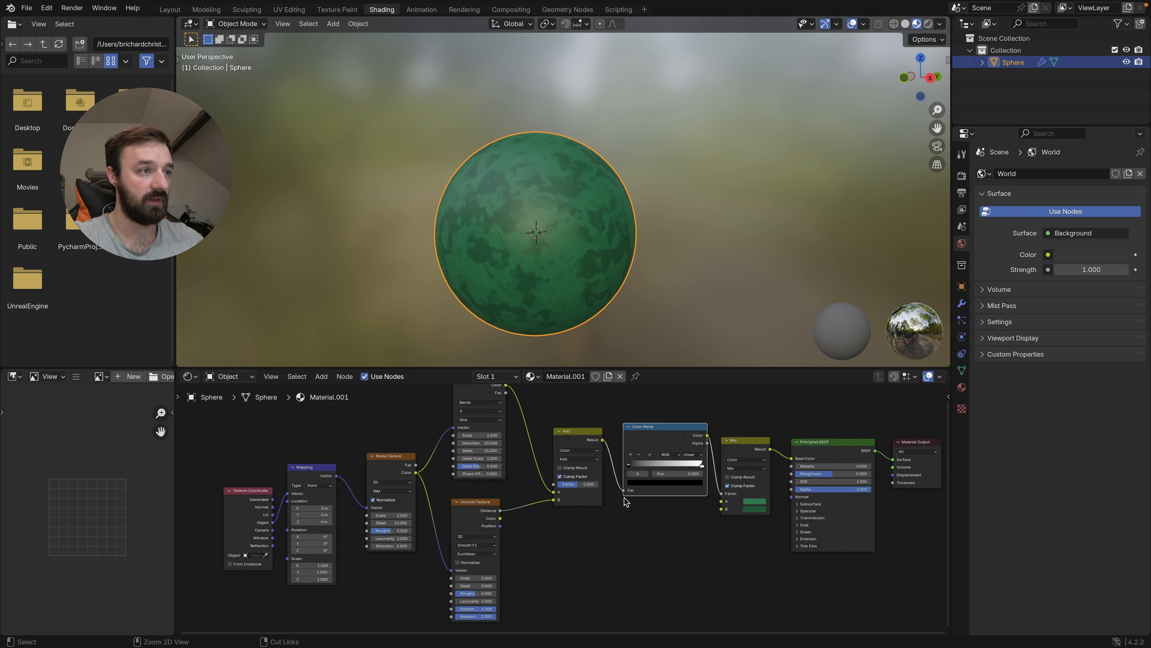
mouse_move(648, 457)
left_mouse_down()
mouse_move(737, 457)
mouse_move(650, 453)
left_mouse_up()
mouse_move(738, 455)
left_mouse_down()
mouse_move(674, 453)
mouse_move(742, 453)
left_mouse_up()
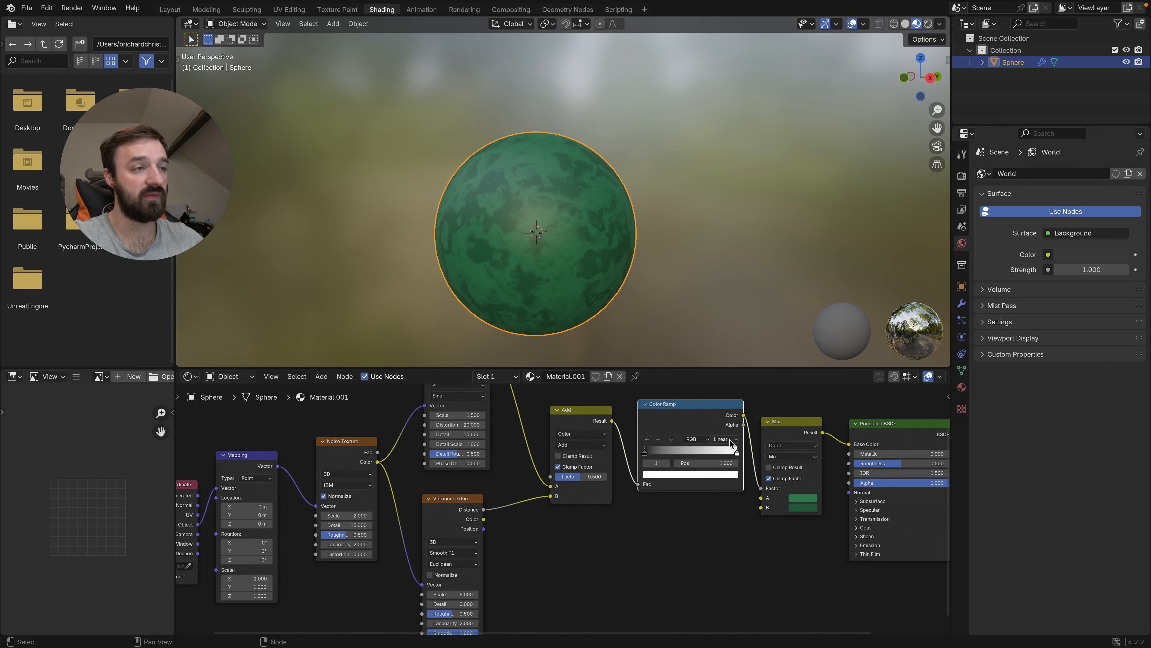
left_click(724, 463)
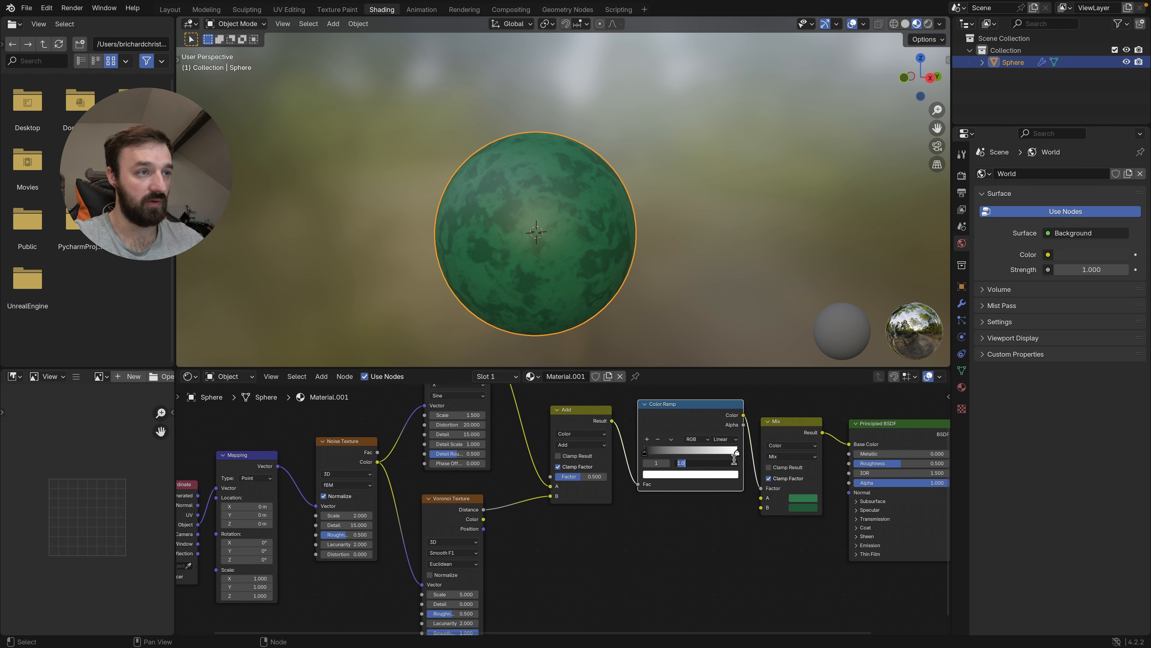
type("0.6")
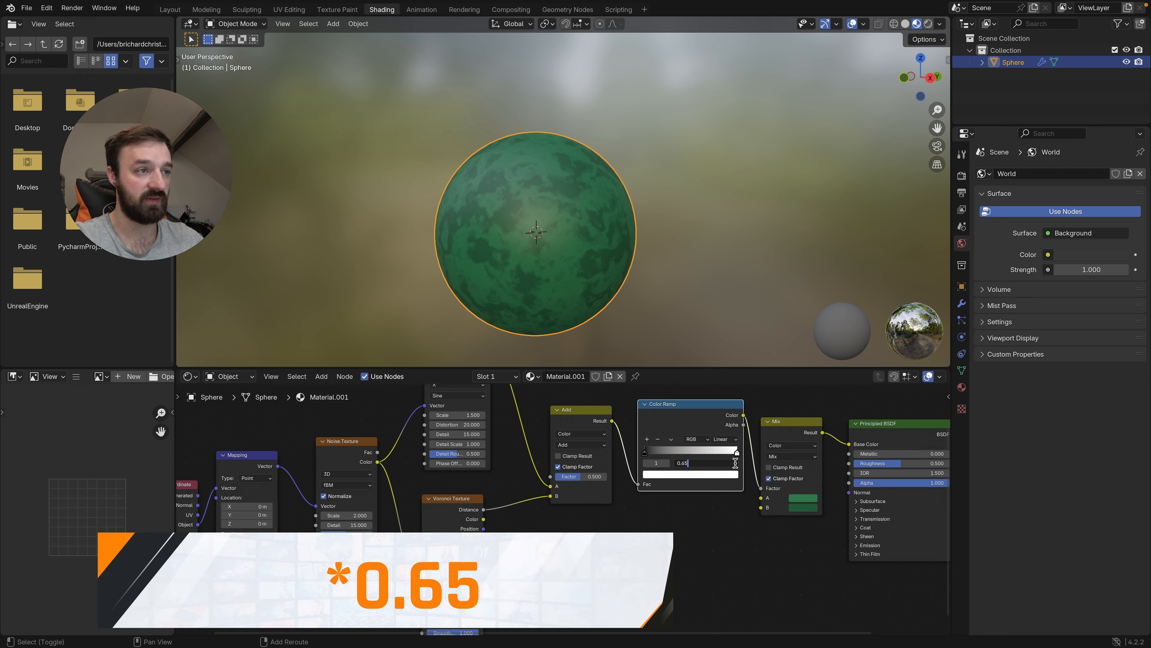
type("5")
key("Return")
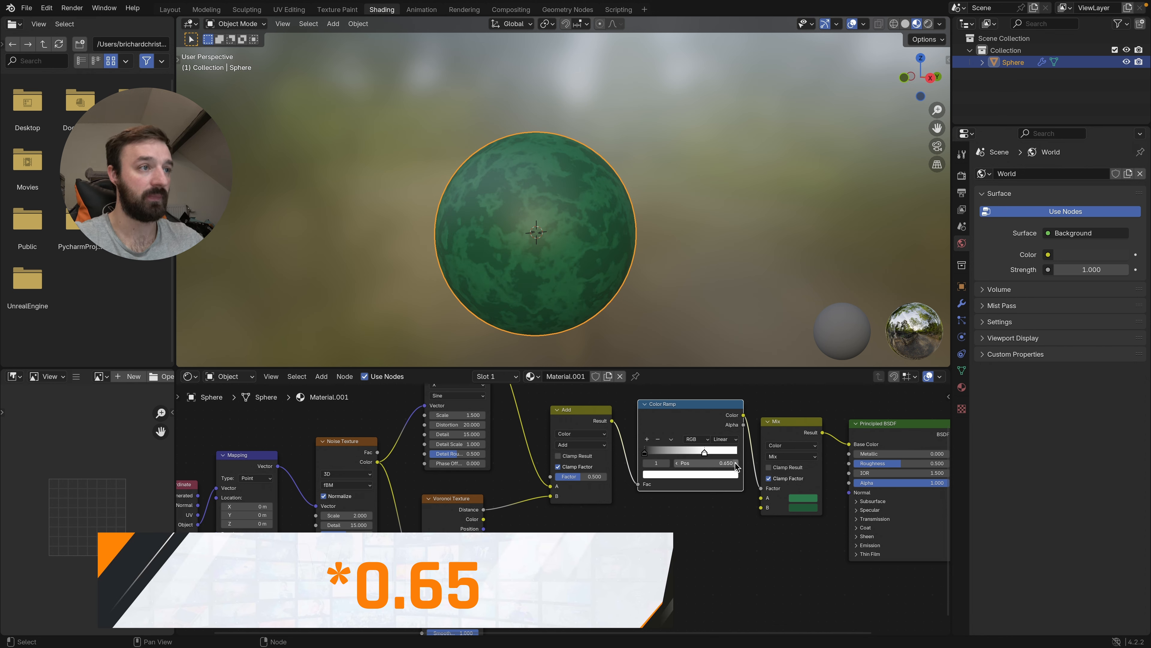
Step: Set the position of the Color Ramp's black stop to 0.3
left_click(645, 452)
left_click(703, 463)
type("0.3")
key("Return")
scroll(706, 495, "down", 1)
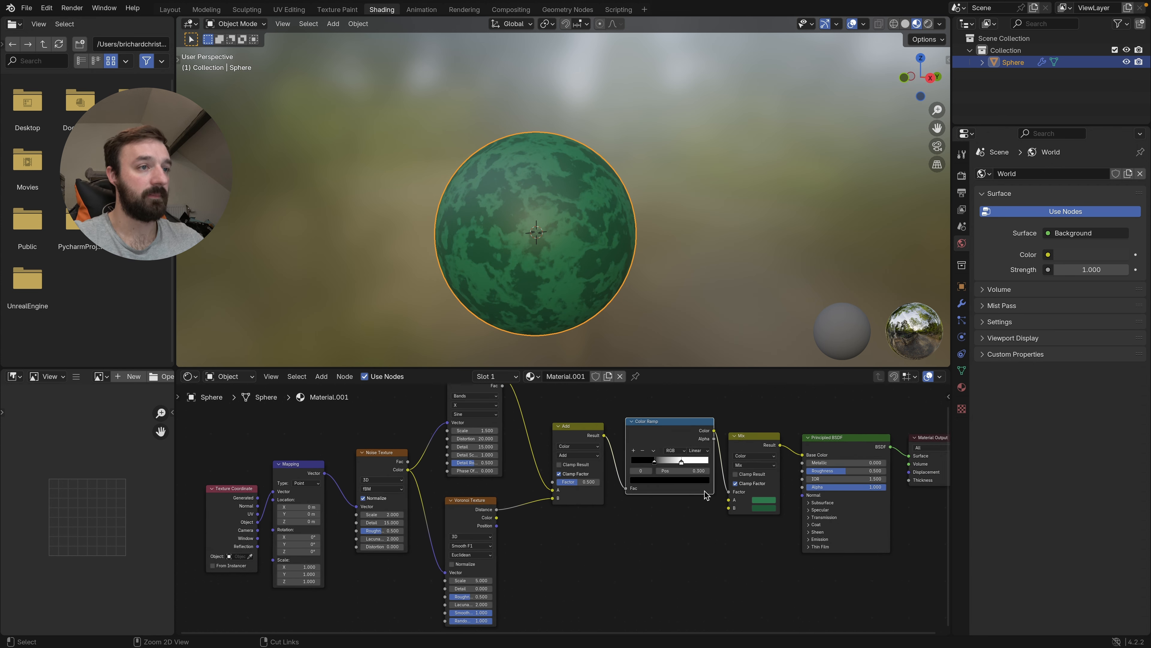
Step: Insert a second Mix Color node on the link between the green Mix node and the Principled BSDF's Base Color
scroll(706, 494, "down", 1)
scroll(624, 394, "right", 1)
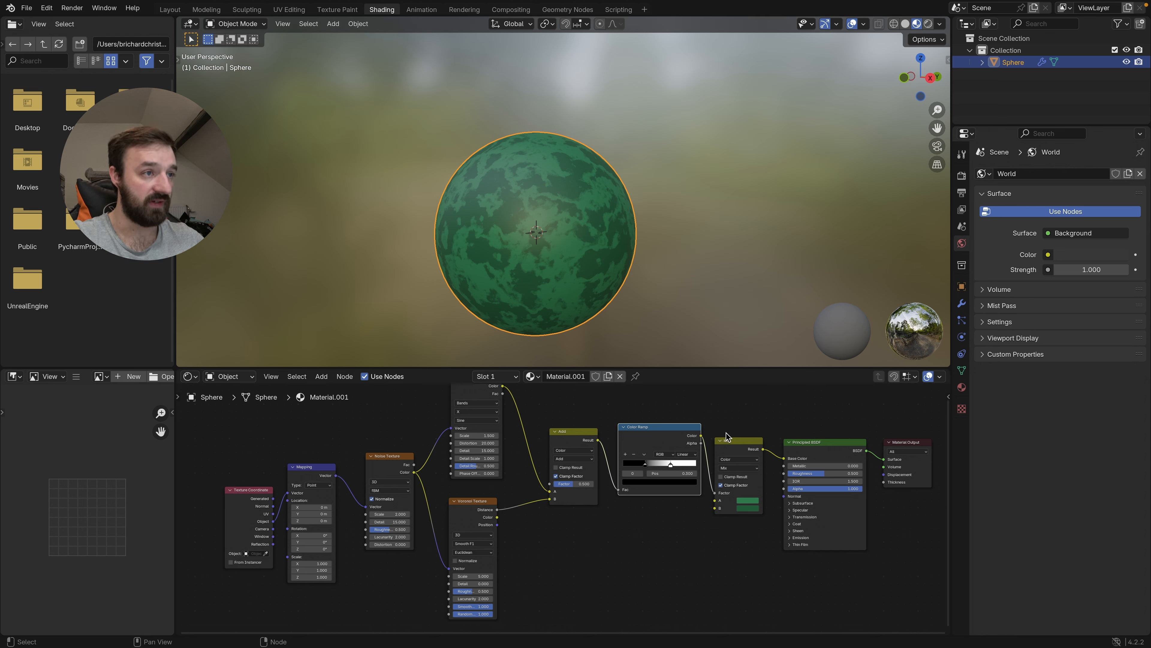
left_click(648, 546)
key("shift+a")
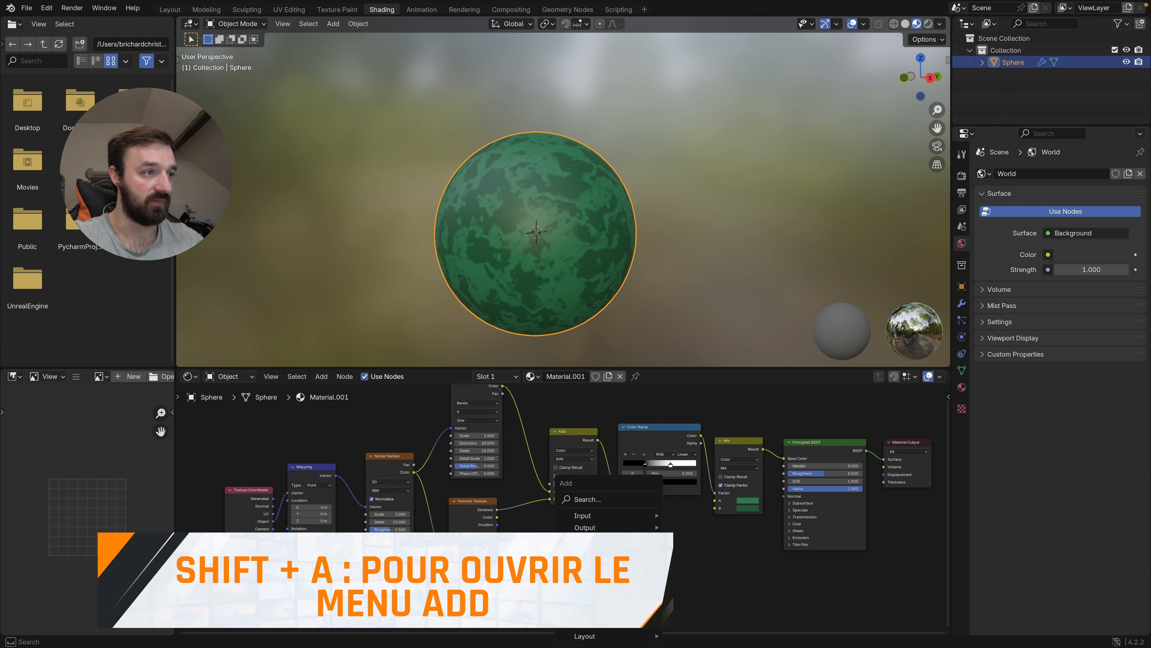
left_click(621, 502)
type("mix")
key("Return")
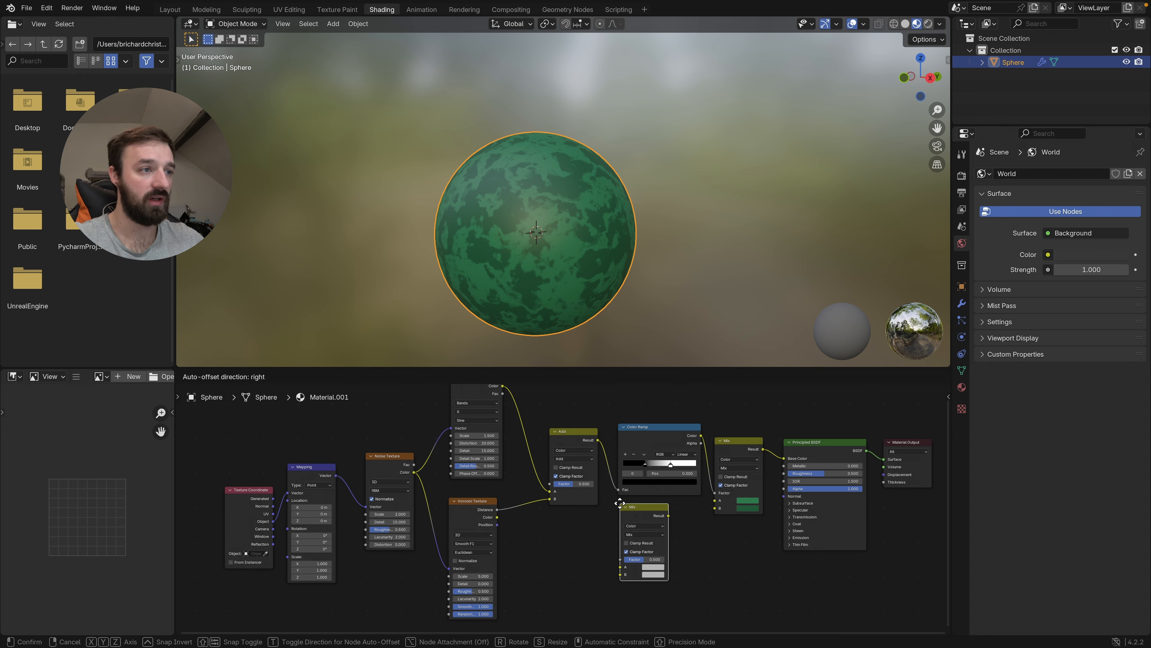
left_click(772, 454)
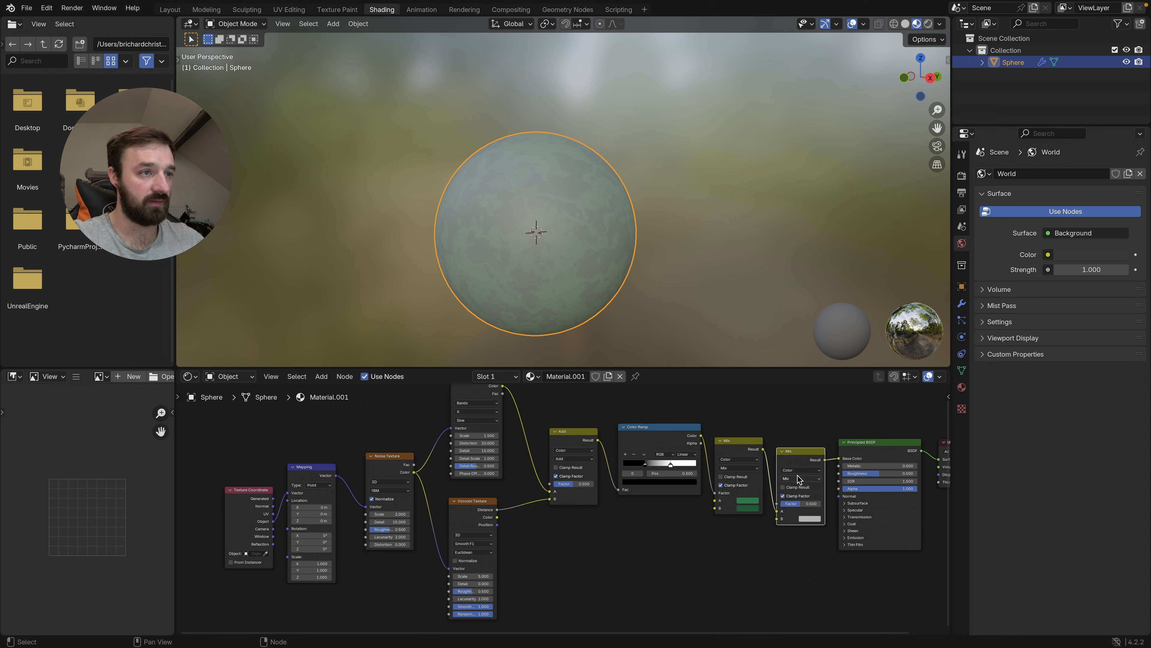
Step: Space out the nodes at the end of the chain, placing the new Mix node slightly lower than the first
left_click_drag(867, 443, 918, 441)
scroll(876, 439, "right", 5)
left_click_drag(756, 447, 759, 471)
scroll(646, 522, "left", 5)
scroll(646, 521, "down", 1)
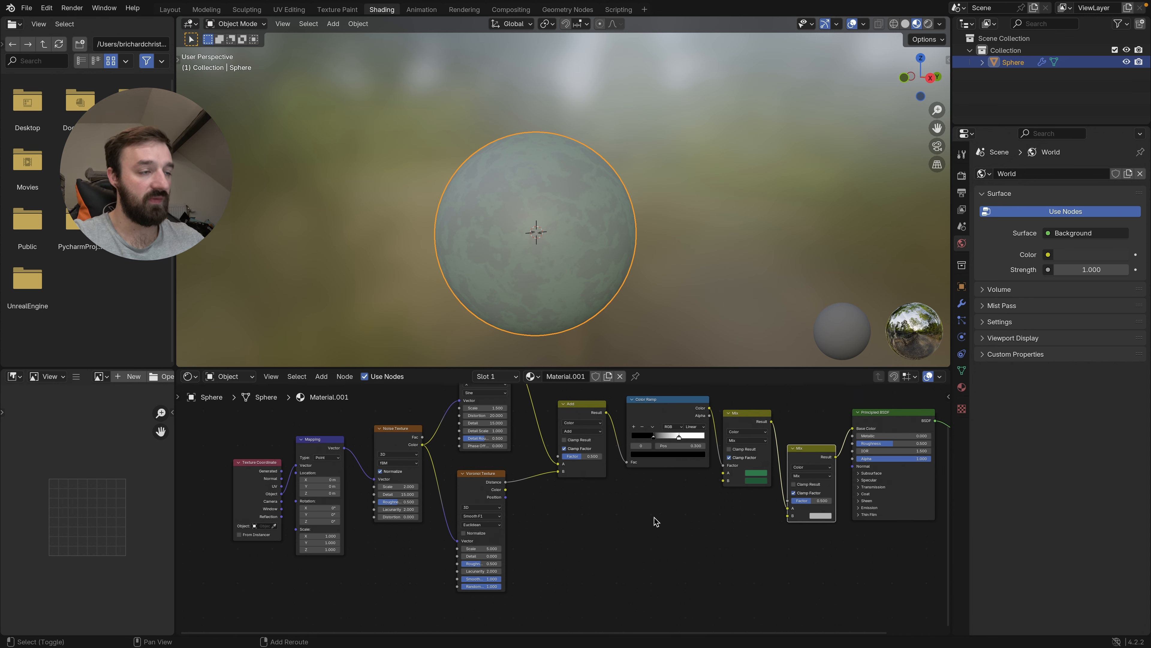
Step: Add a second Color Ramp below the first, linking the Voronoi Texture's Color to its Fac and its Color to the new Mix node's B
key("shift+a")
left_click(636, 503)
type("colo")
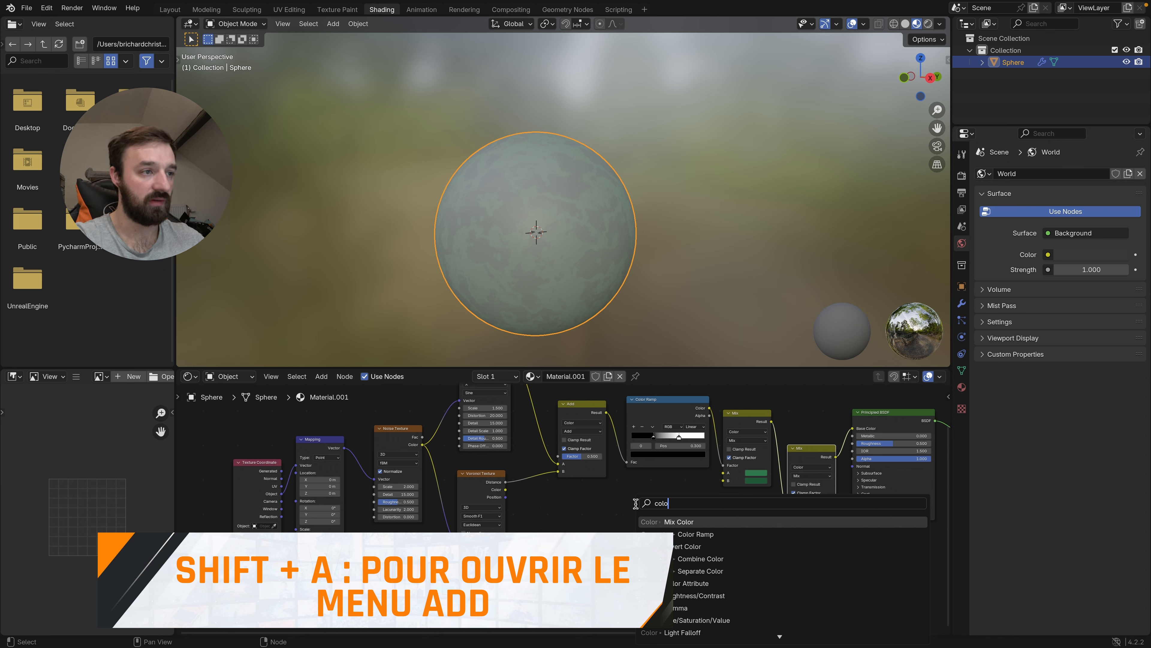
key("Down")
key("Return")
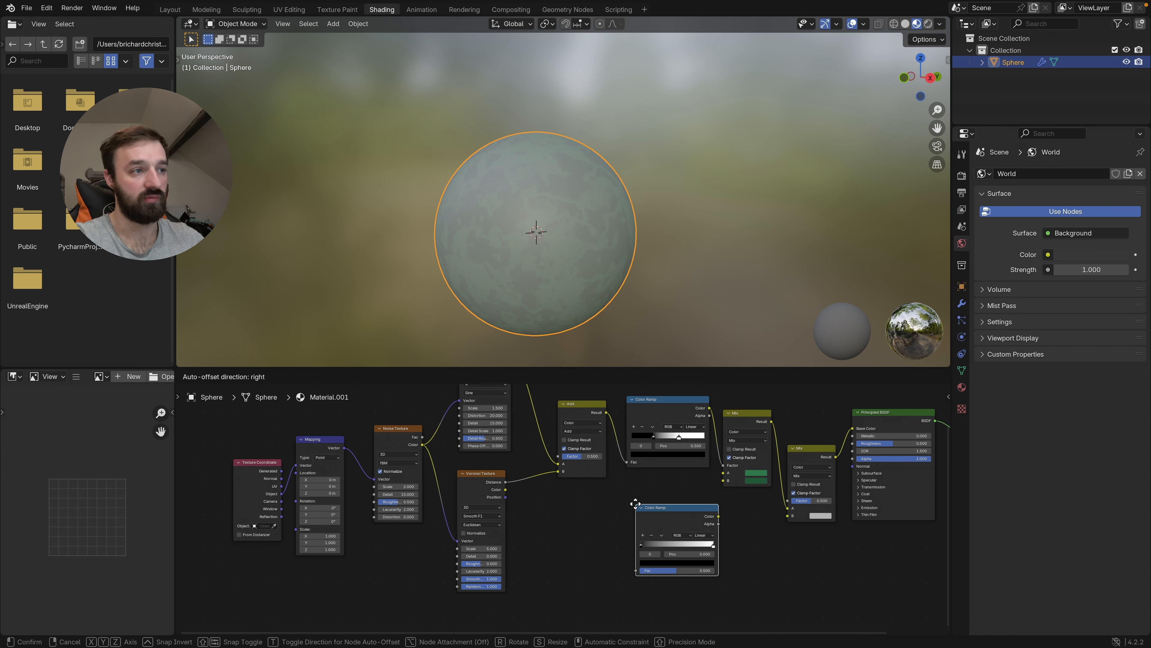
left_click(635, 503)
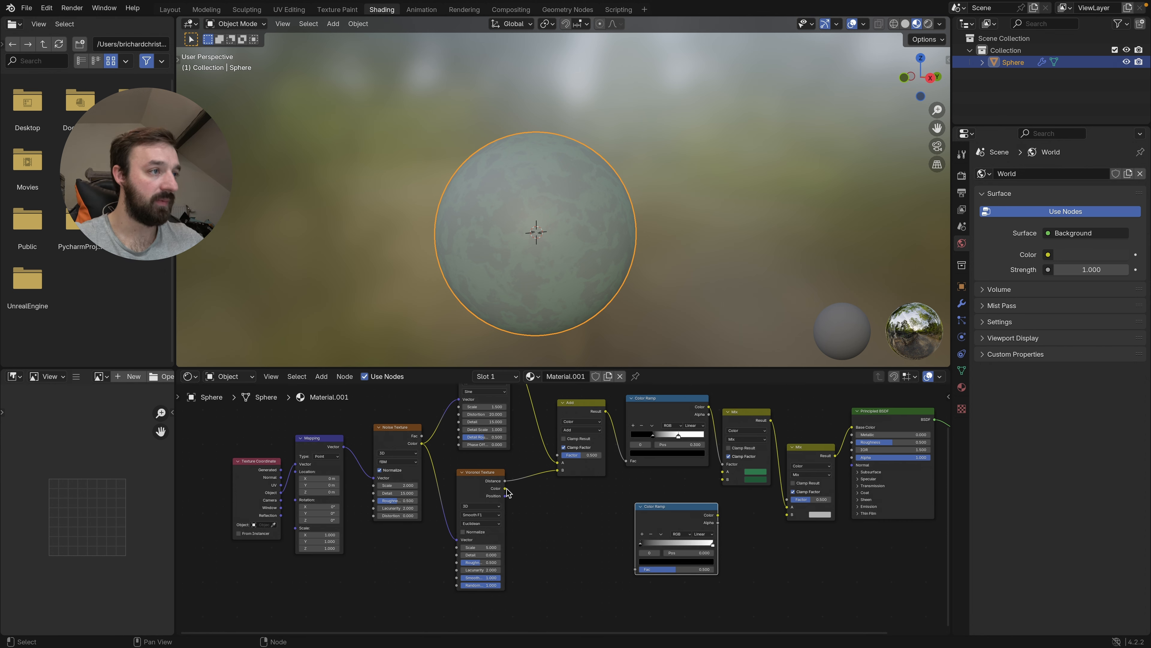
left_click_drag(506, 489, 640, 570)
left_click_drag(718, 515, 801, 519)
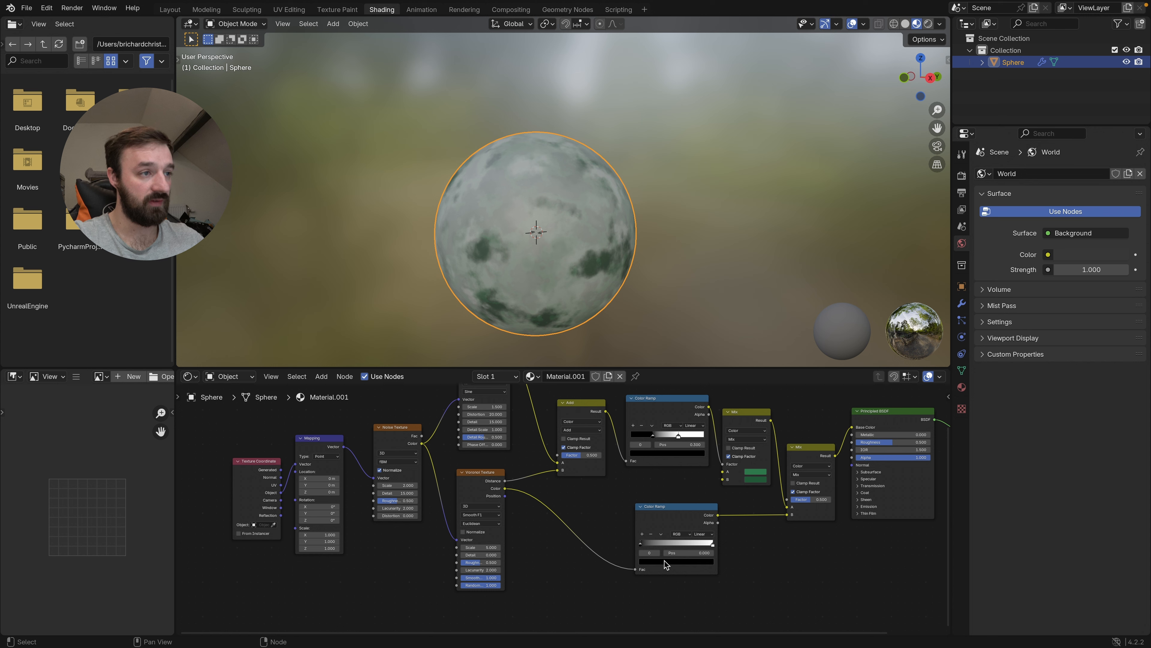
Step: Set the second Color Ramp's black stop to position 0.5 and its white stop to position 0.9
left_click(687, 552)
type("0.5")
key("Return")
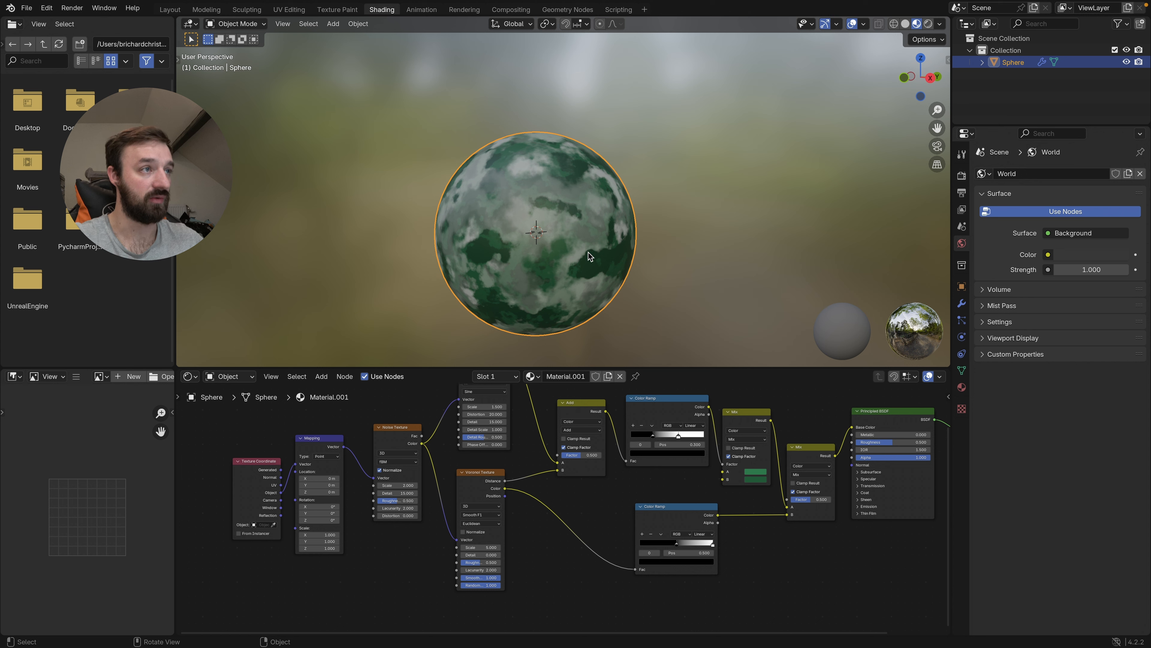
left_click(710, 545)
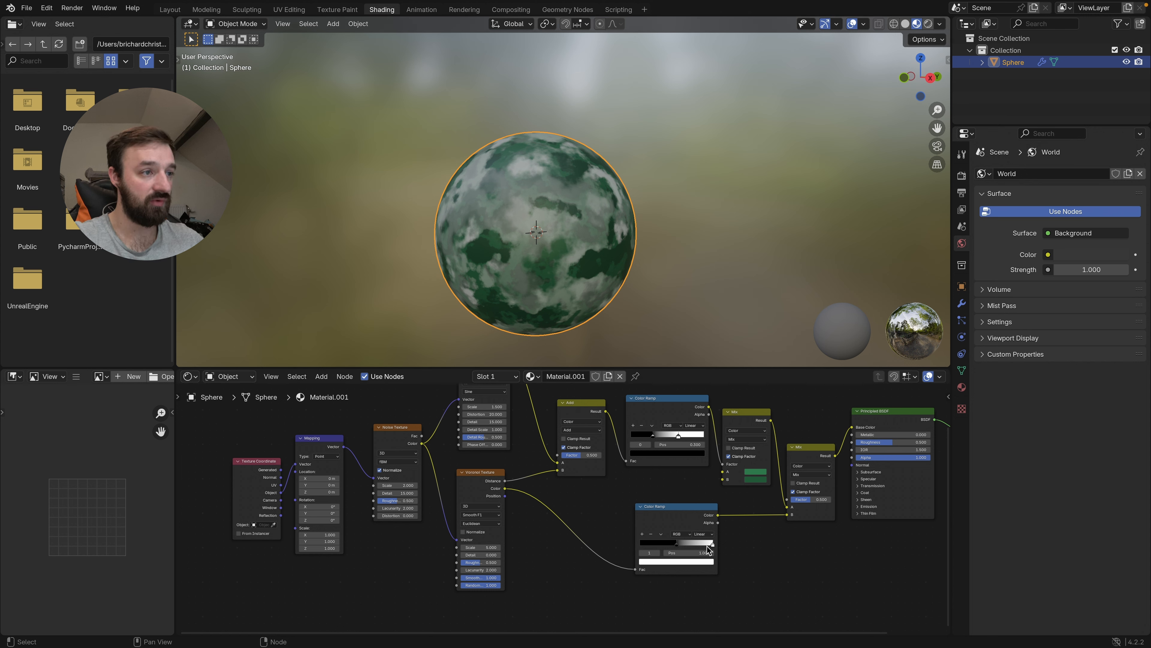
left_click(698, 553)
type("0")
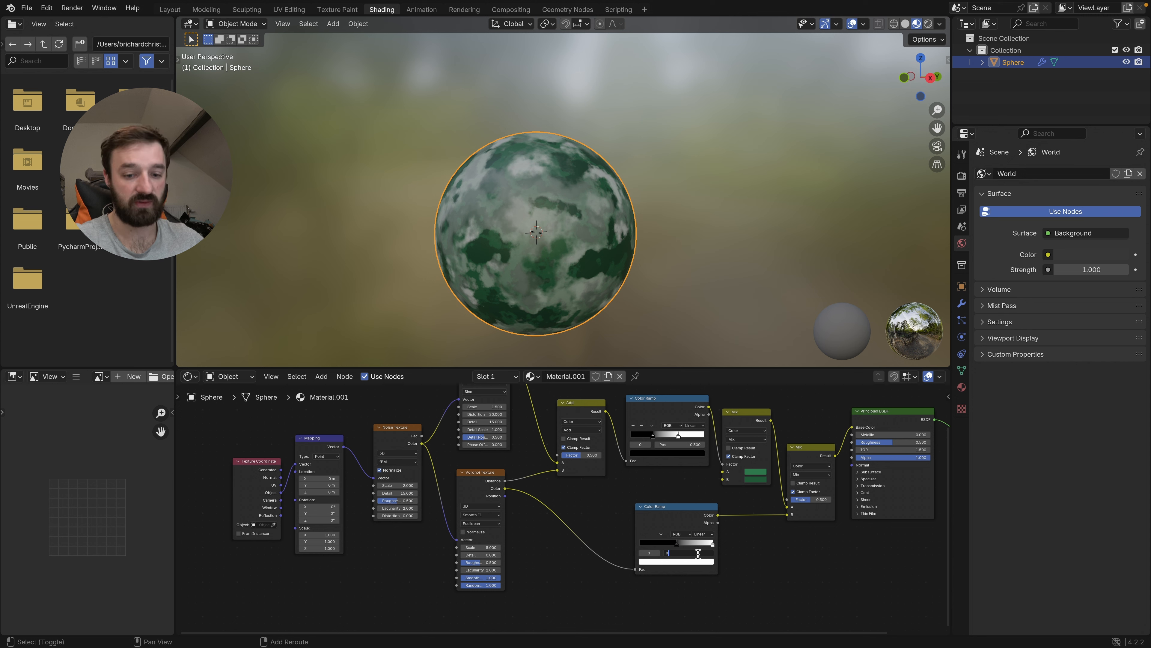
type(".9")
key("Return")
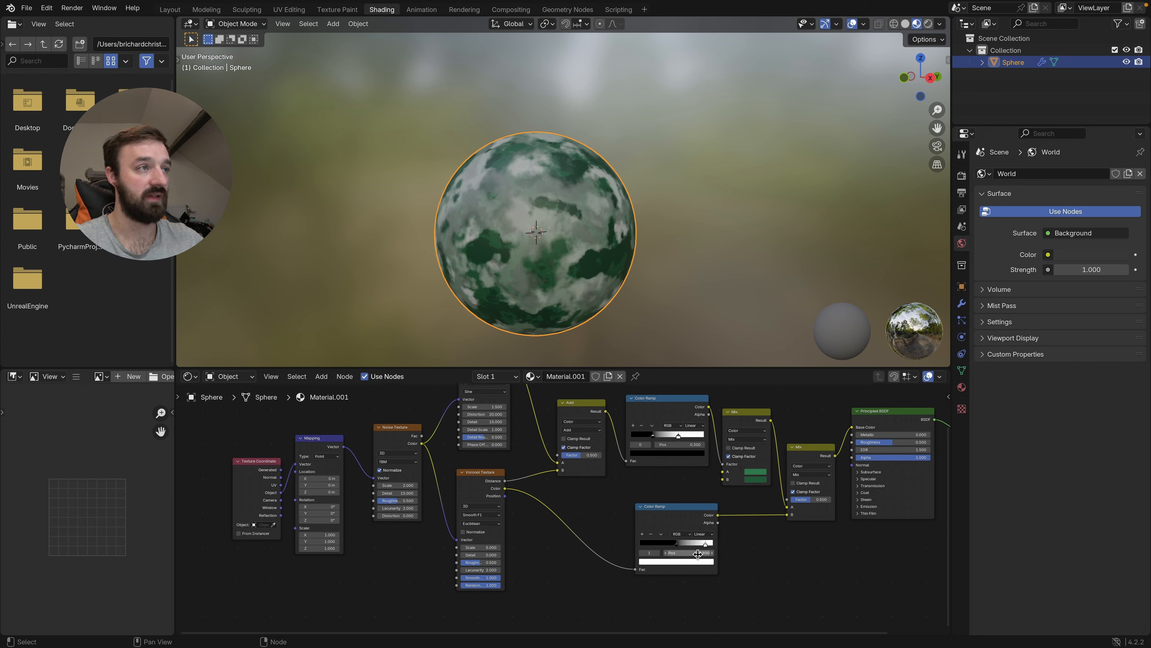
Step: Change the second Mix node's blending mode to Overlay and check the material around the sphere
left_click(806, 475)
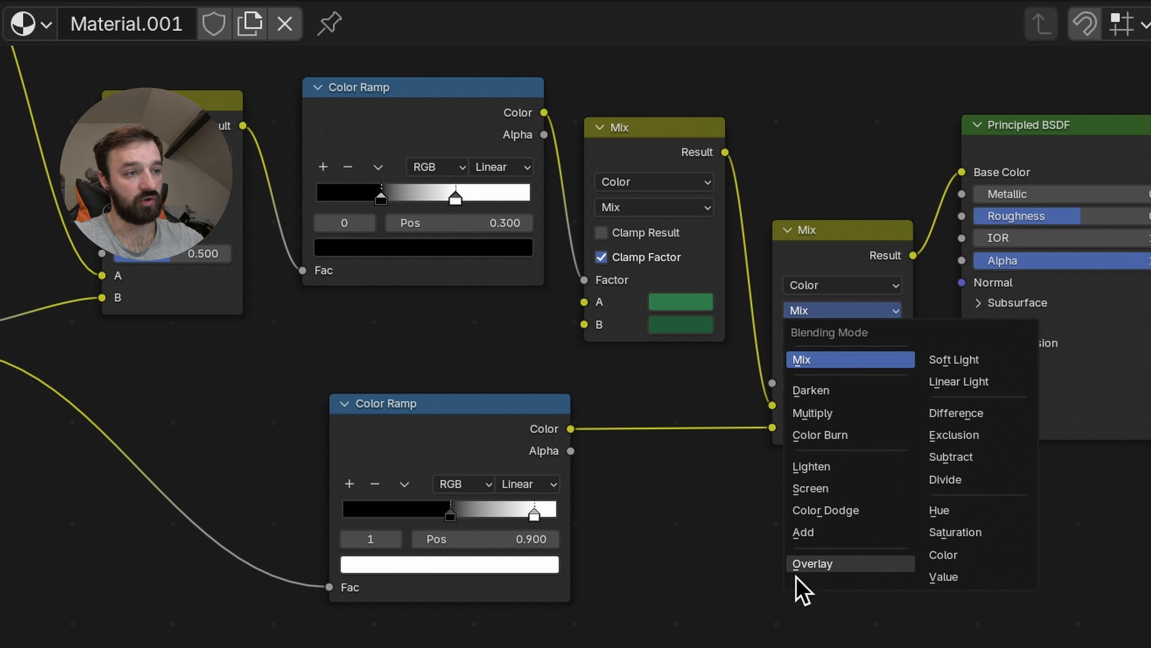
key("o")
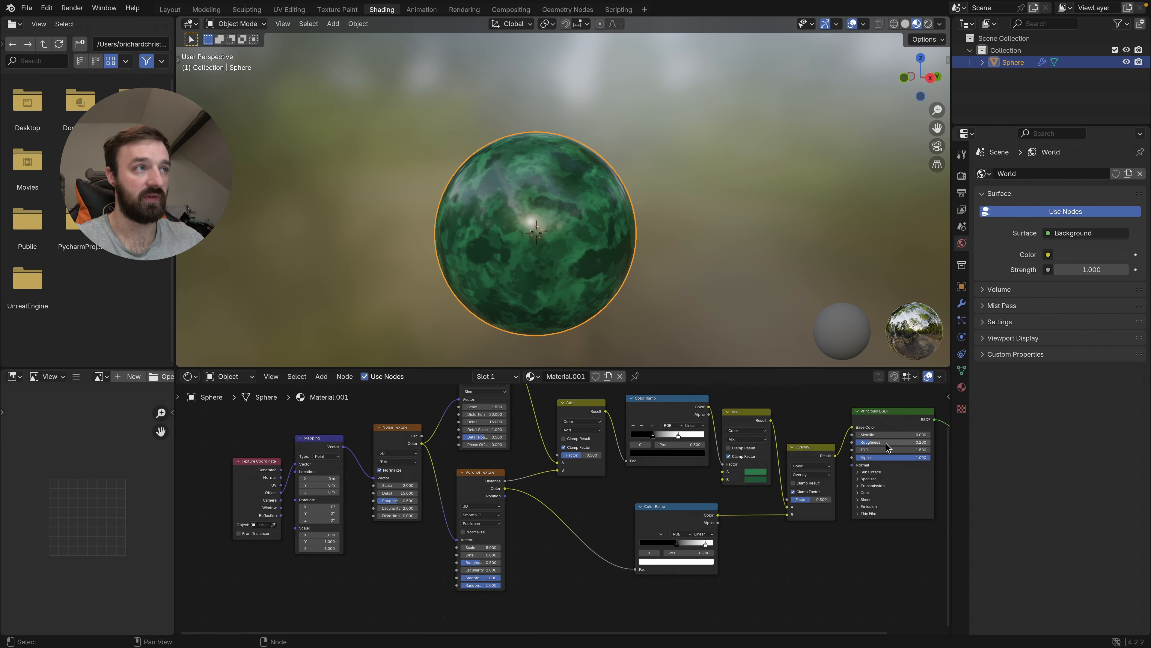
scroll(887, 447, "up", 1)
scroll(569, 232, "down", 2, "ctrl")
scroll(569, 232, "left", 10)
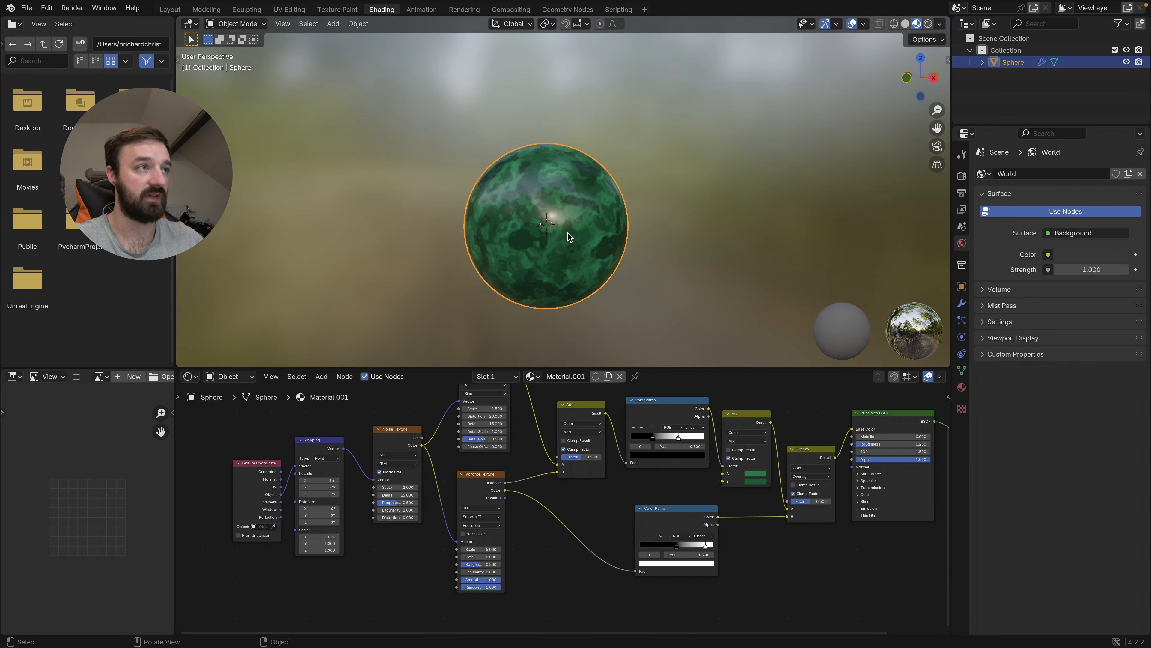
scroll(570, 236, "right", 6)
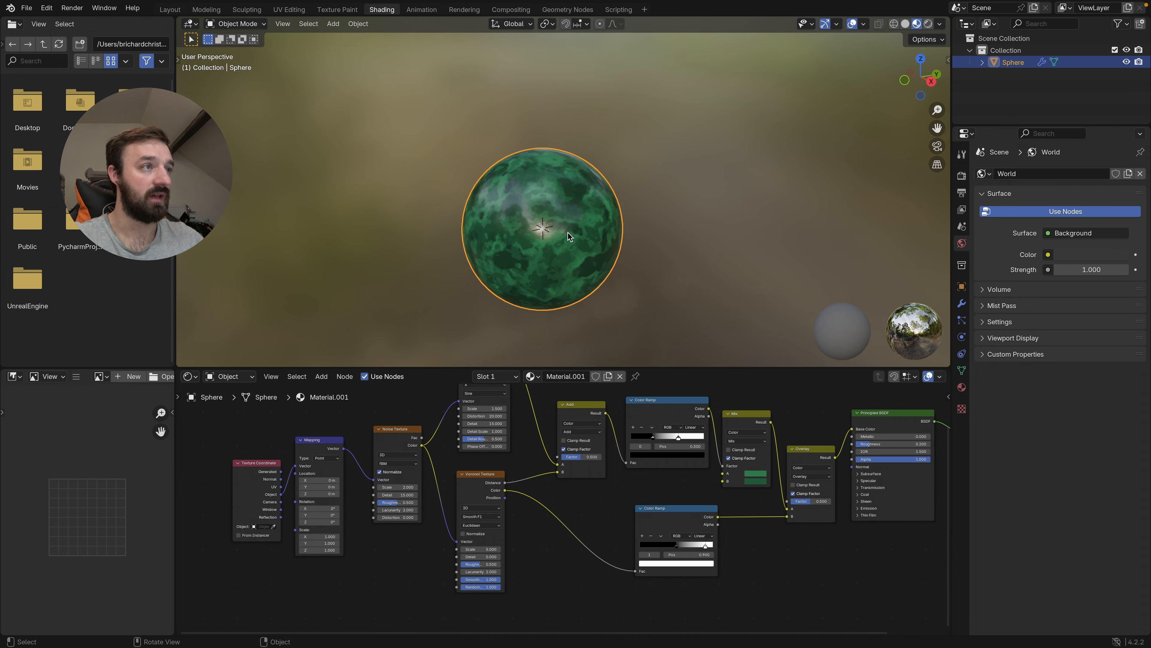
scroll(566, 242, "right", 6)
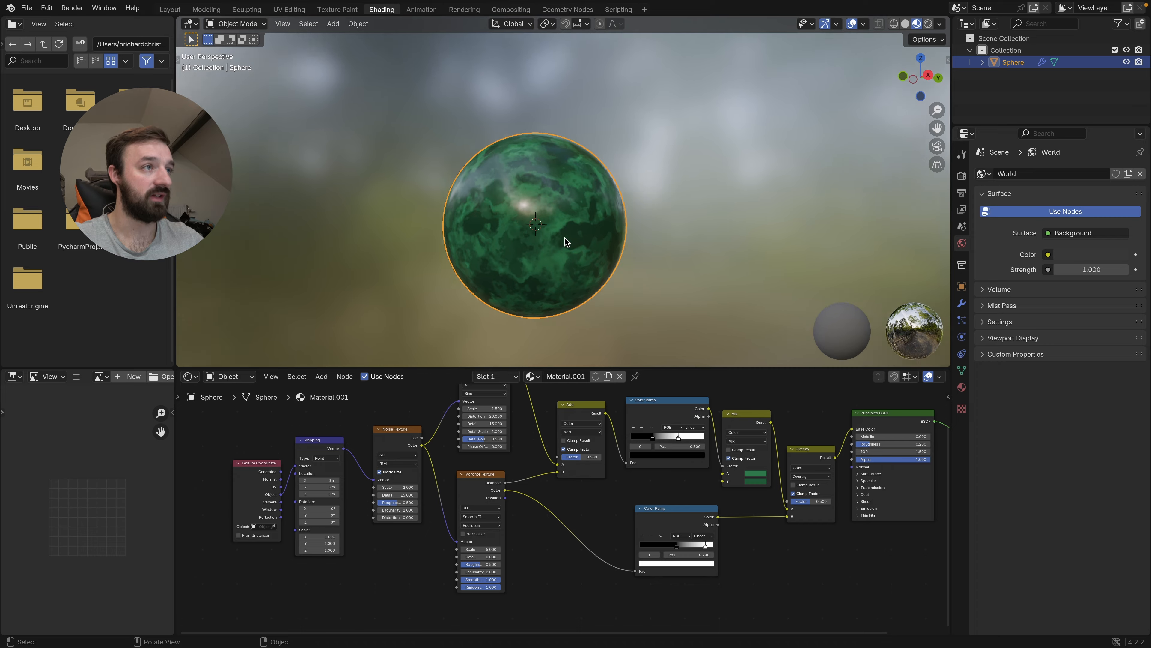